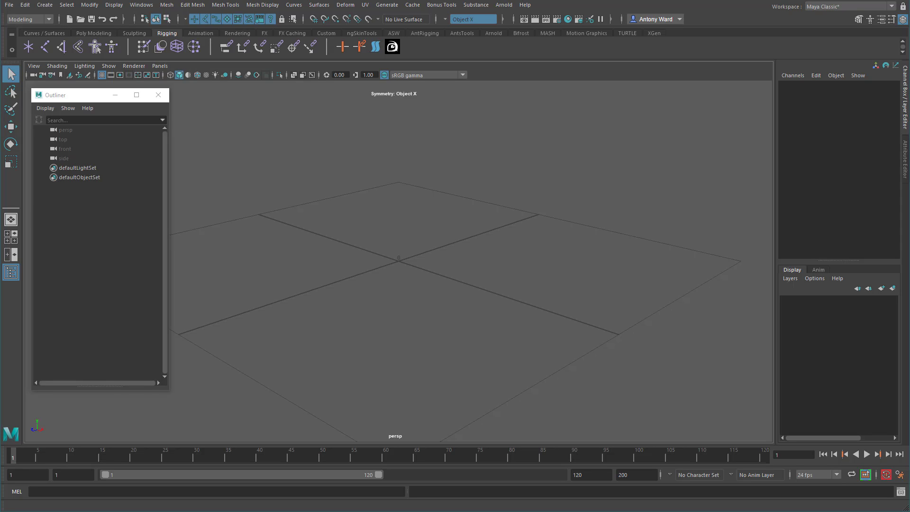
Create a NURBS circle at the grid centre and display it at high-quality smoothness.
alt+drag(491, 331, 386, 237)
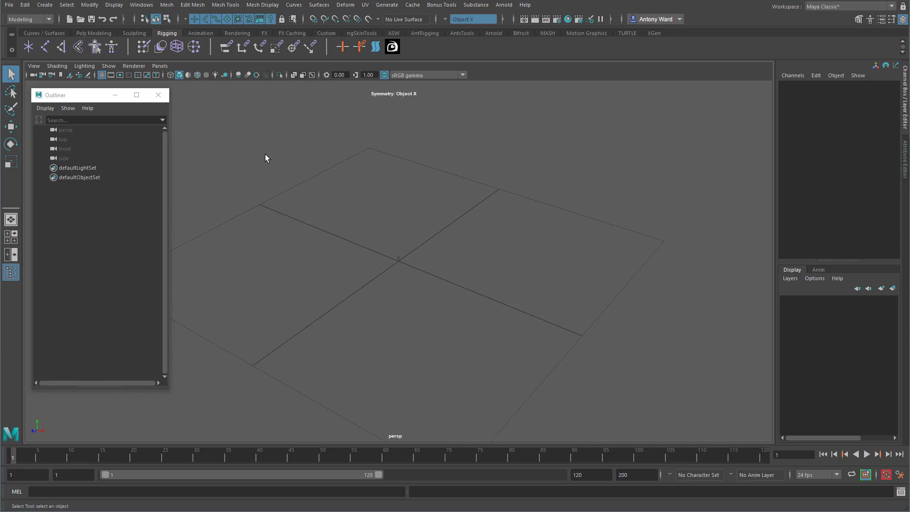
click(45, 5)
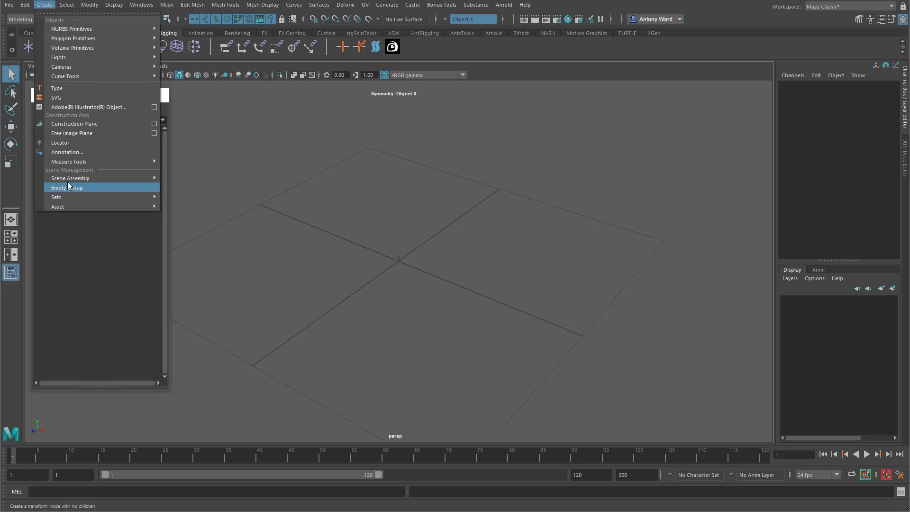
mouse_move(81, 29)
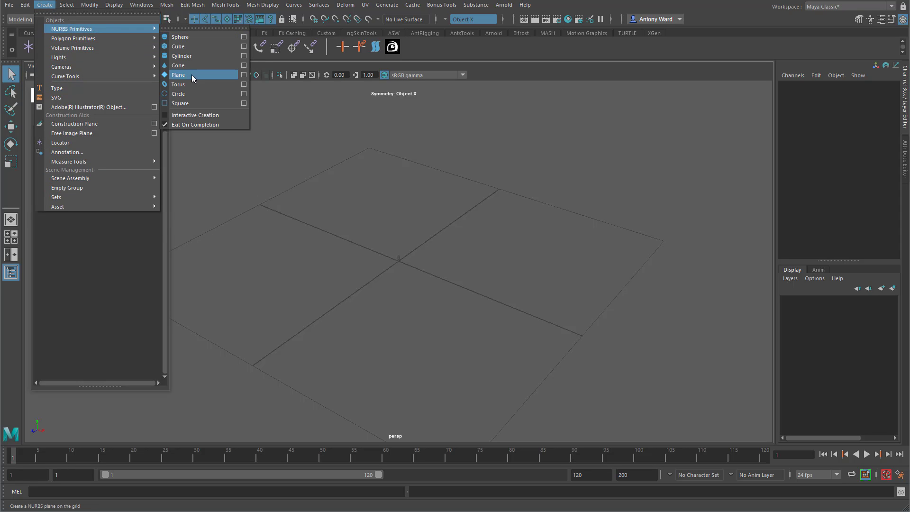
click(199, 93)
click(634, 327)
scroll(496, 275, down, 3)
click(496, 275)
alt+drag(496, 275, 558, 339)
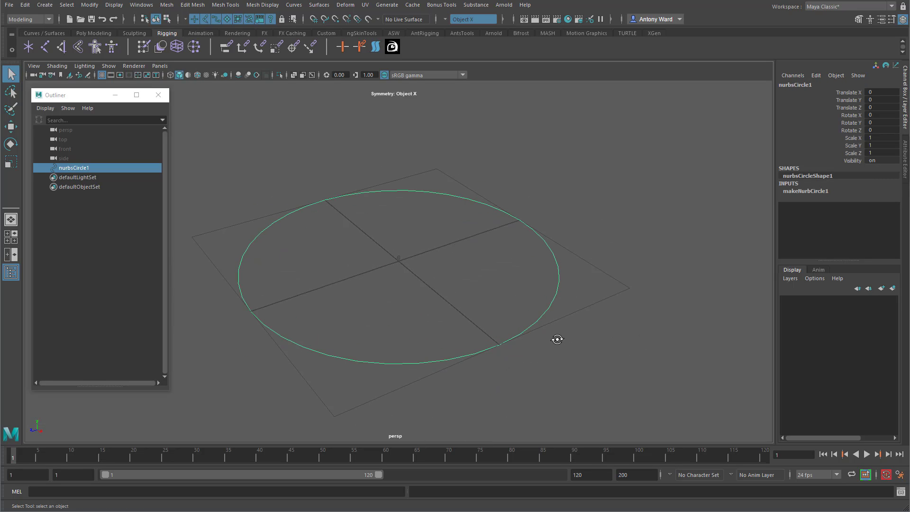
key(3)
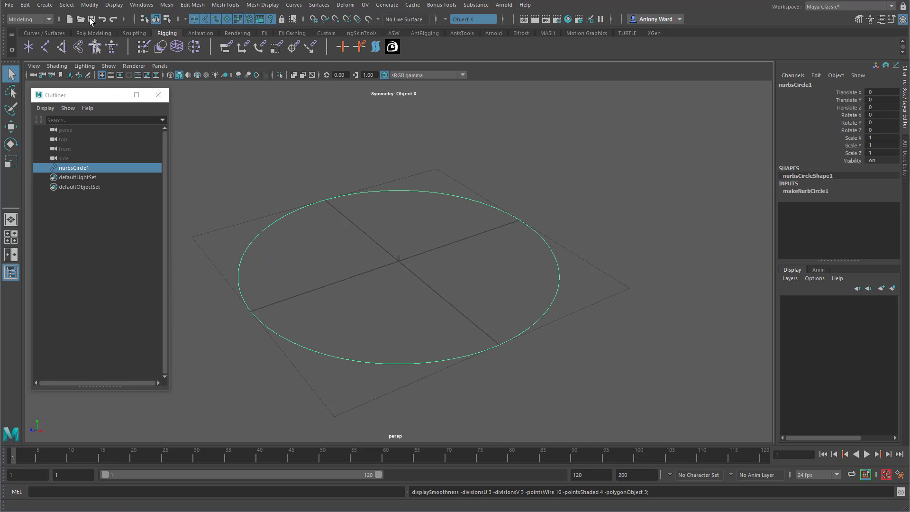
Delete the NURBS circle's construction history.
click(24, 5)
mouse_move(69, 117)
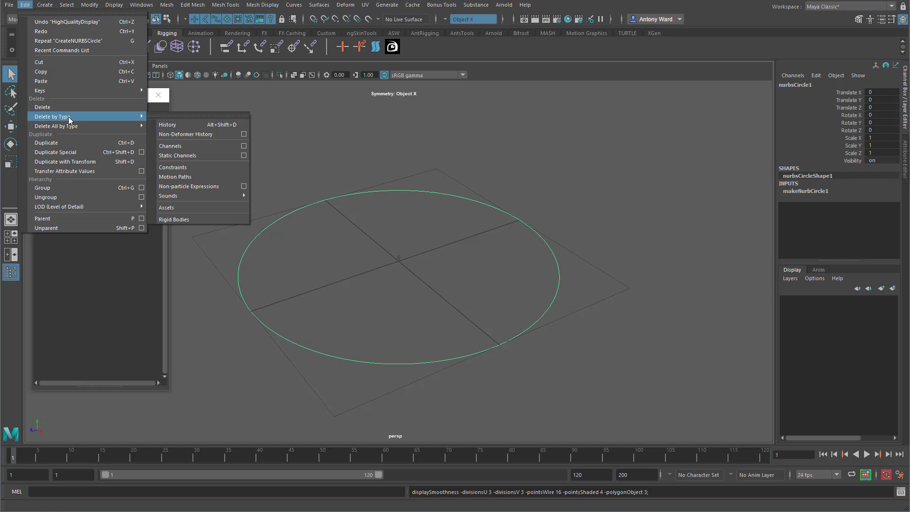
click(188, 127)
alt+right_drag(536, 295, 480, 316)
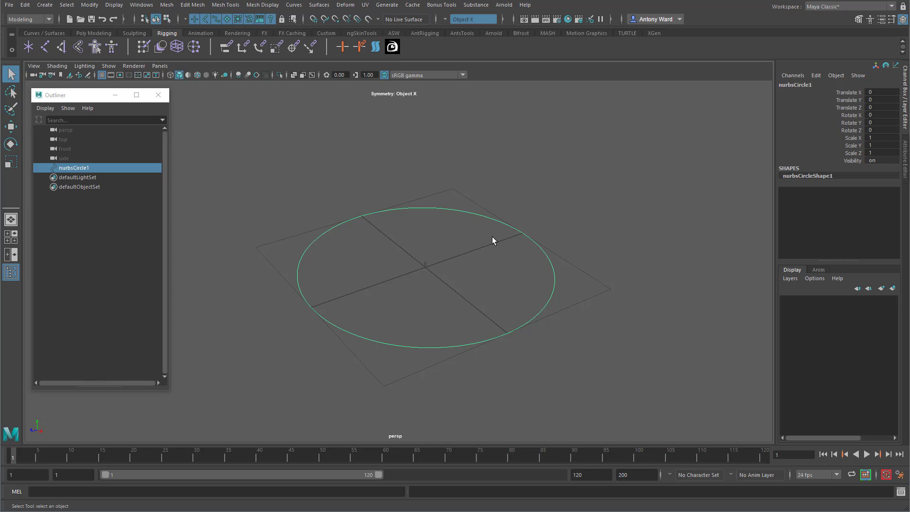
Add two keyable attributes to the circle: One as a float and Three as an integer.
click(89, 5)
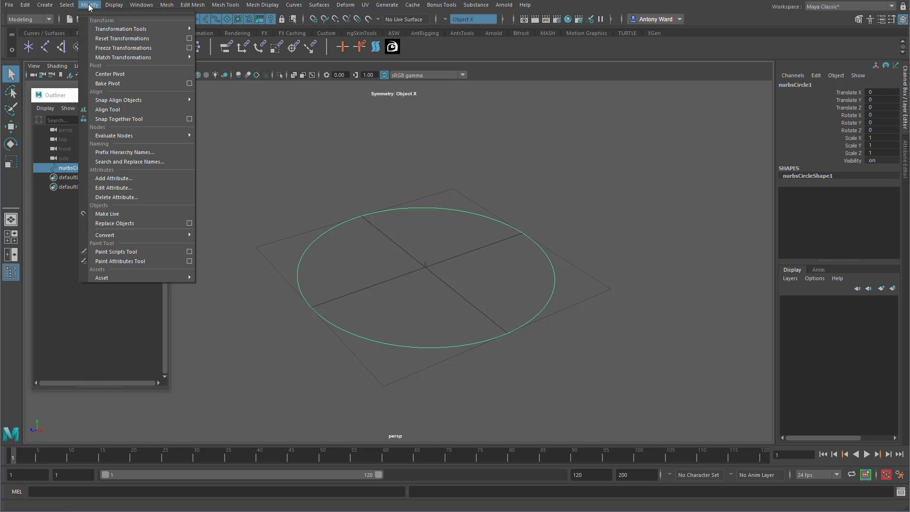
click(131, 180)
drag(304, 167, 616, 123)
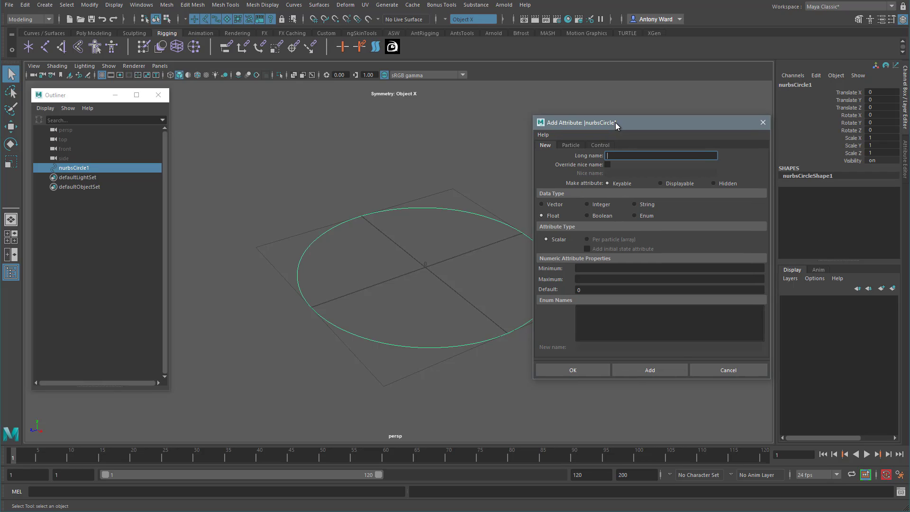
click(654, 155)
text(One)
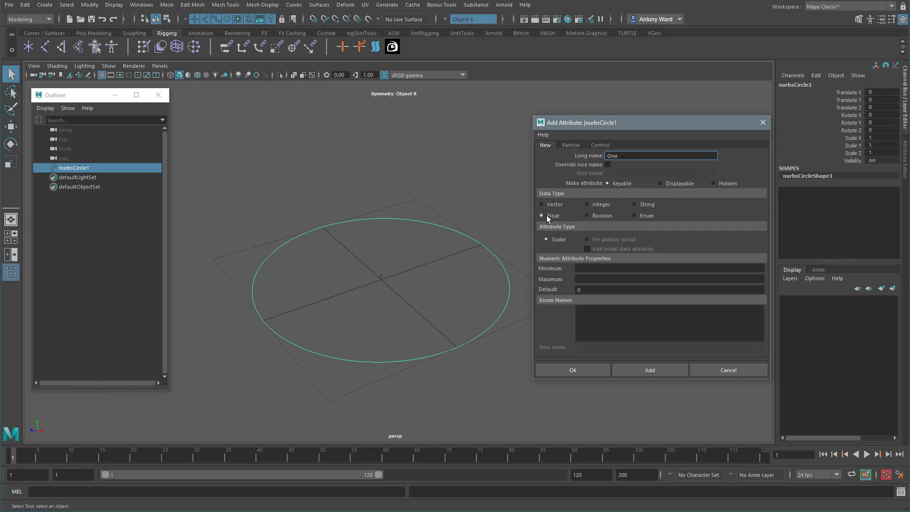
click(657, 371)
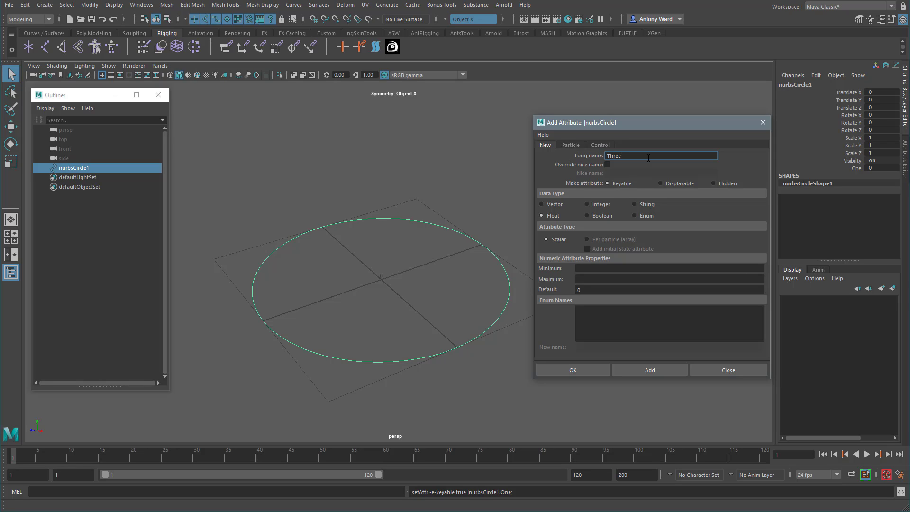
click(600, 205)
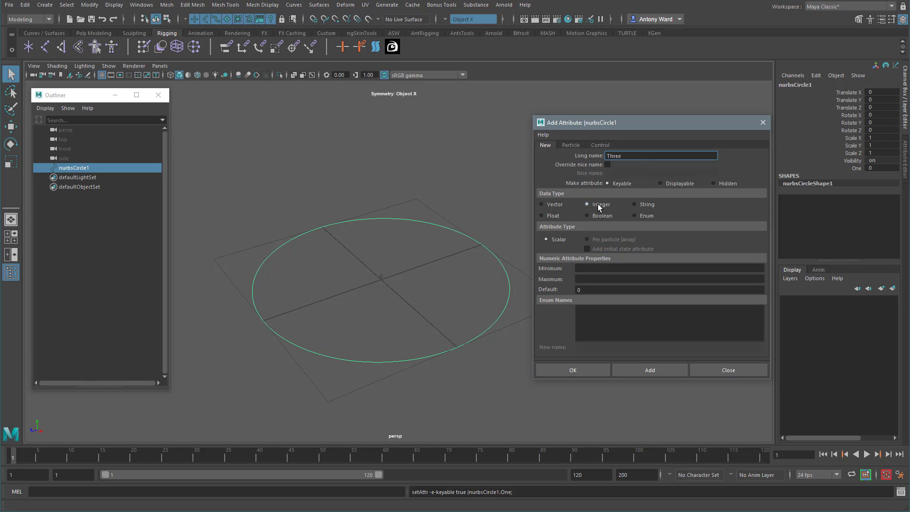
click(664, 371)
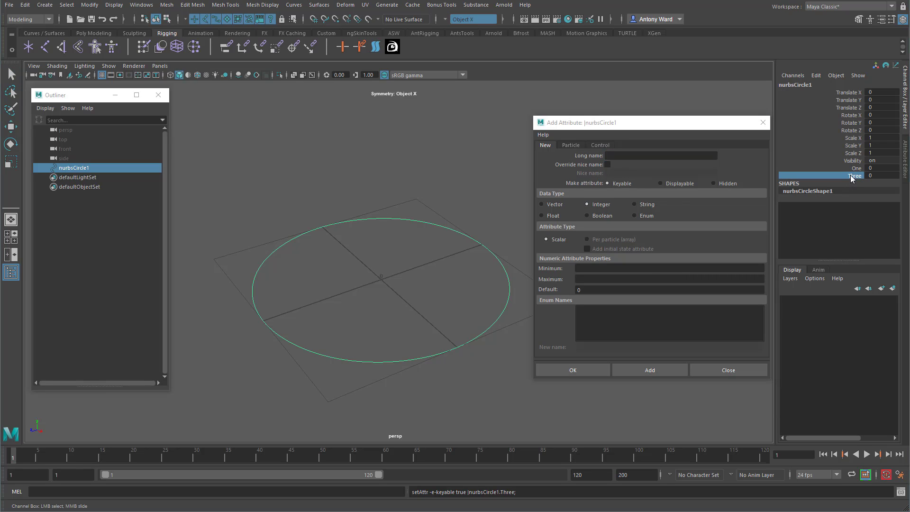
Try sliding the values of the attributes Three and One, undoing each change.
middle_drag(395, 170, 379, 168)
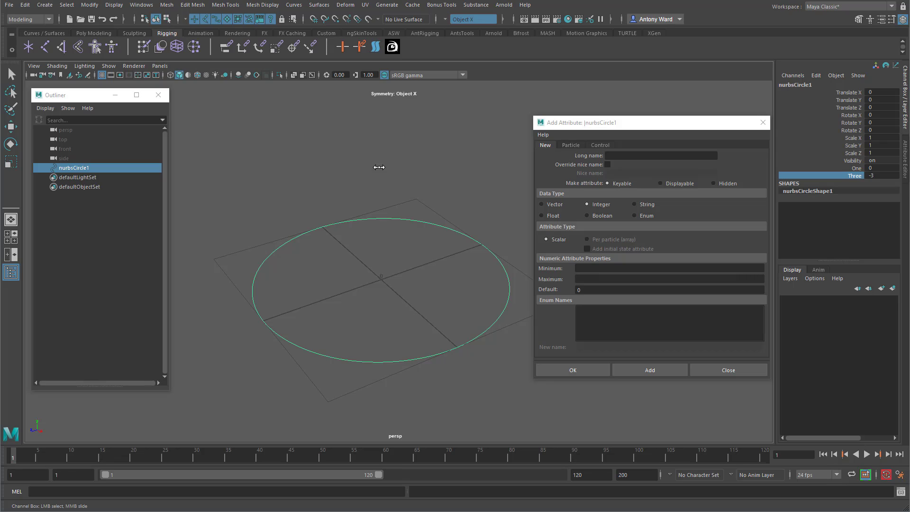
key(ctrl+z)
click(857, 169)
middle_drag(413, 169, 400, 168)
key(ctrl+z)
Add three more keyable attributes named Five, Two and Four to the circle, with Four as an integer, and finish adding attributes.
click(625, 157)
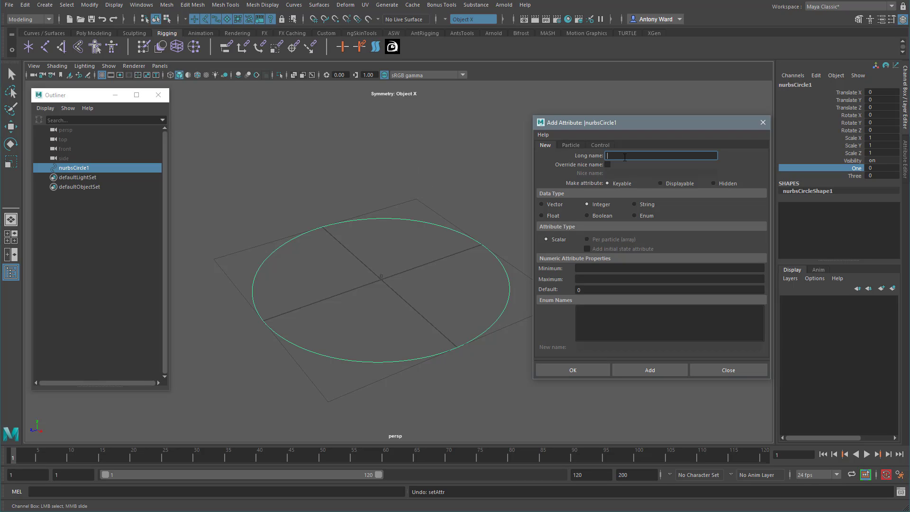
text(Five)
click(655, 371)
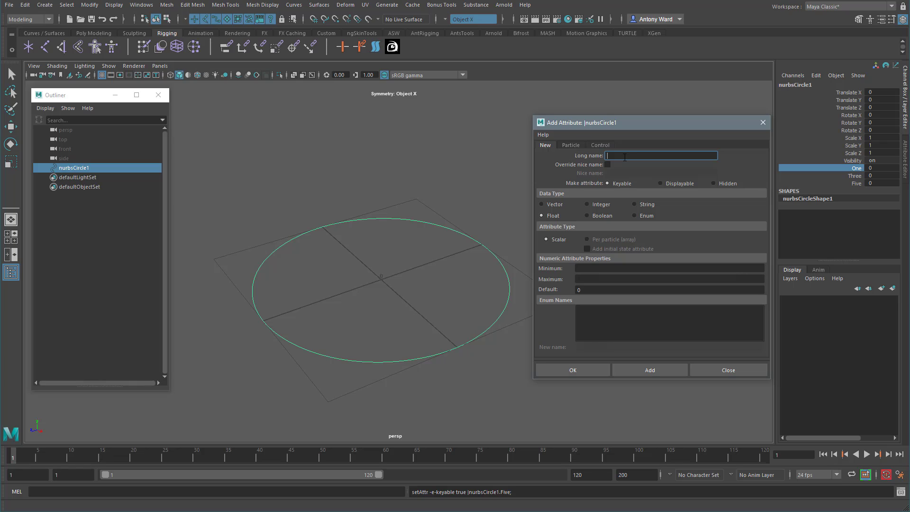
text(Two)
click(662, 367)
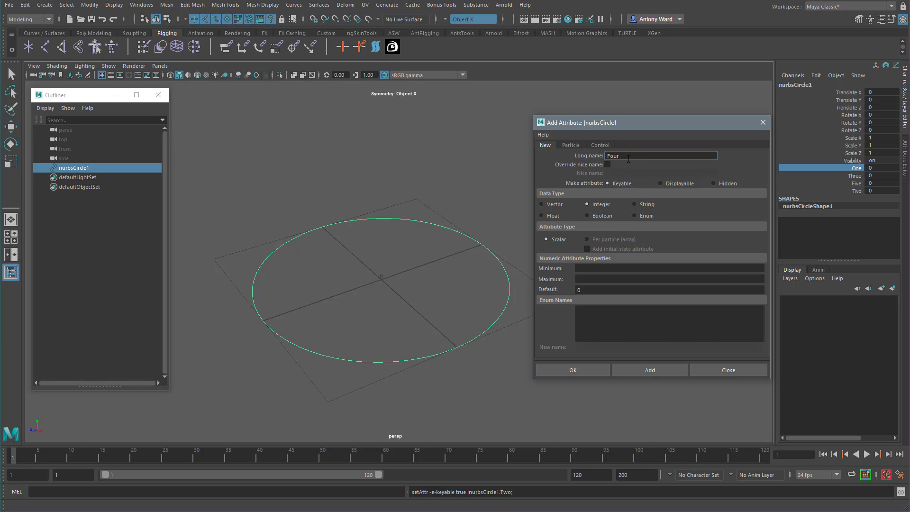
click(660, 371)
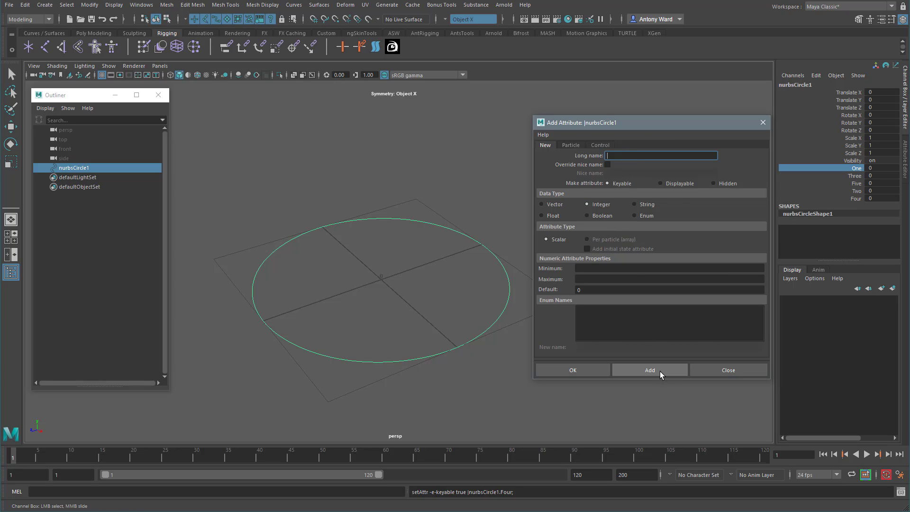
click(729, 370)
Go through the circle's custom attributes and test-slide the values of Three and One, undoing each change.
alt+drag(489, 289, 469, 264)
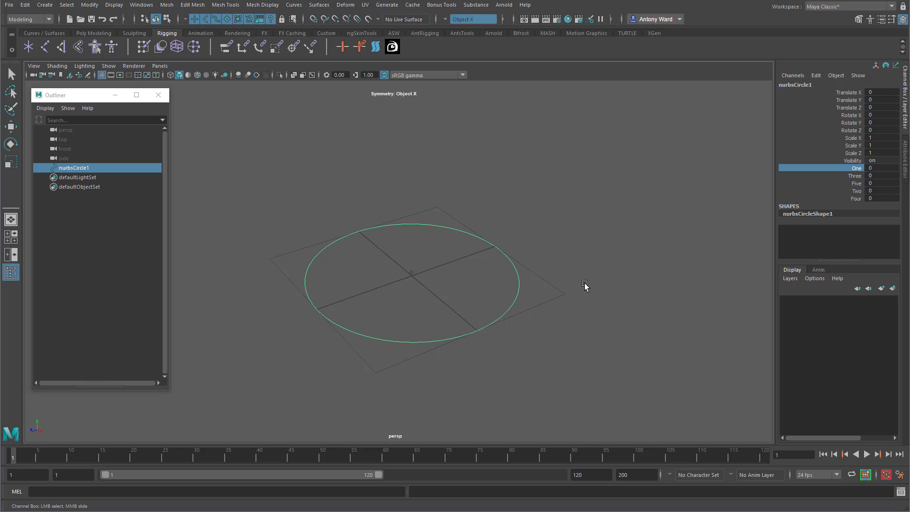
alt+drag(483, 217, 518, 226)
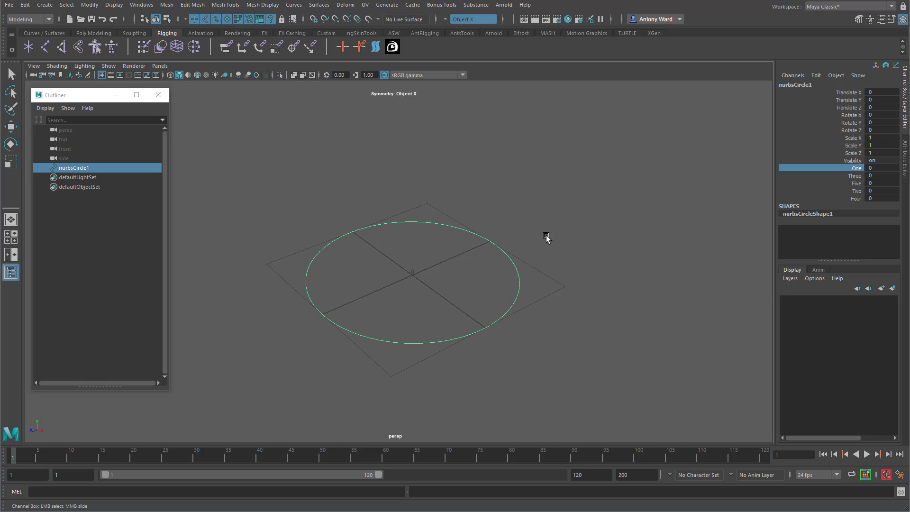
drag(859, 170, 859, 199)
click(859, 169)
click(854, 176)
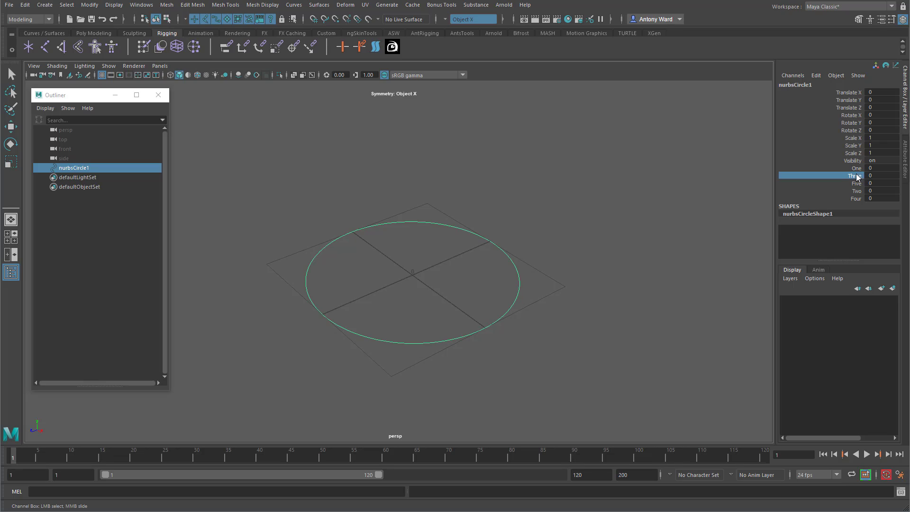
mouse_move(579, 195)
middle_down()
mouse_move(617, 194)
mouse_move(589, 195)
middle_up()
key(ctrl+z)
click(854, 168)
middle_drag(598, 180, 598, 186)
key(ctrl+z)
Examine the editable properties of the attributes Five, Four, Three and Two with Edit Attribute, then close it and deselect the circle.
click(89, 4)
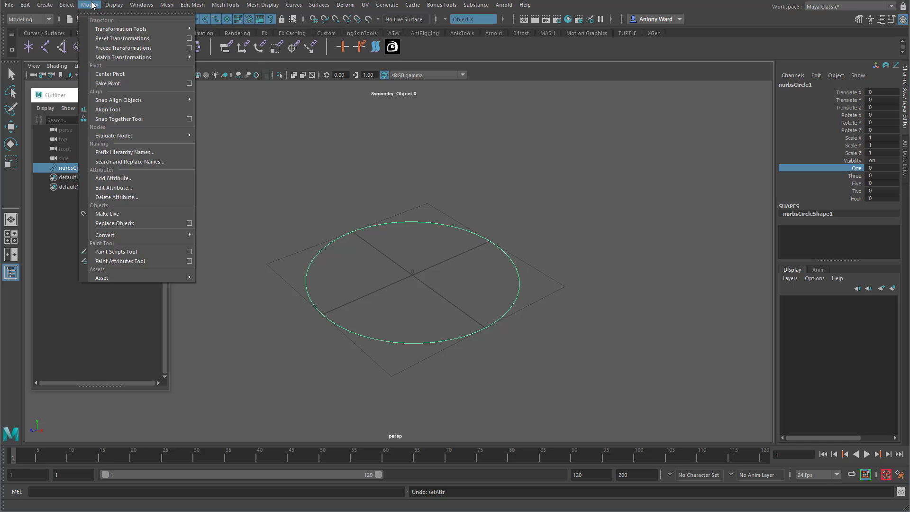
click(114, 188)
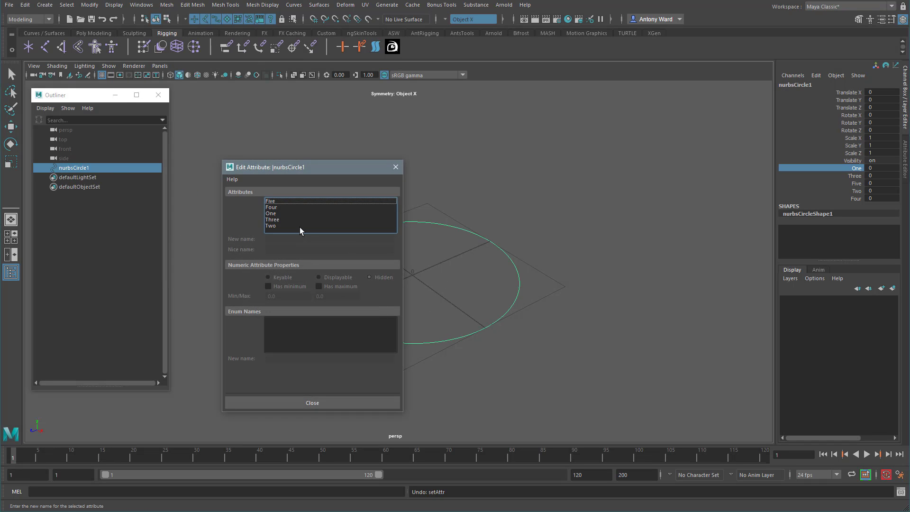
click(283, 201)
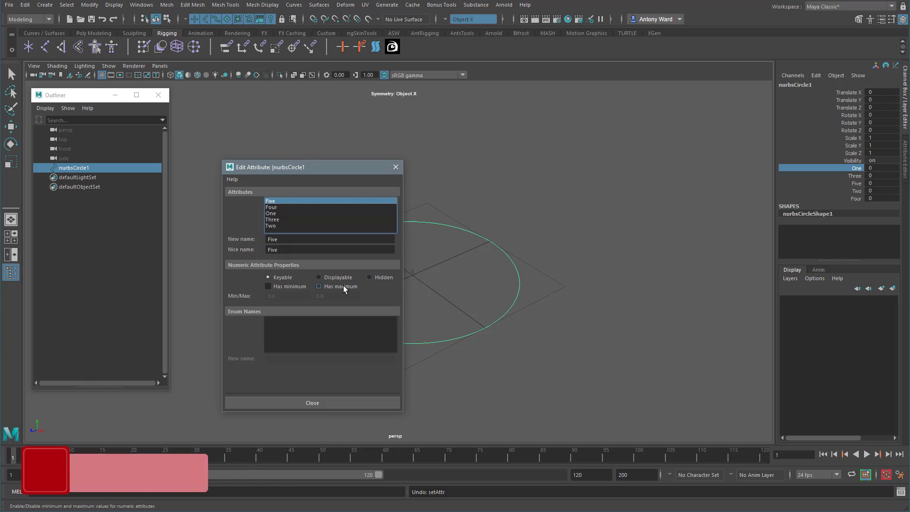
click(286, 207)
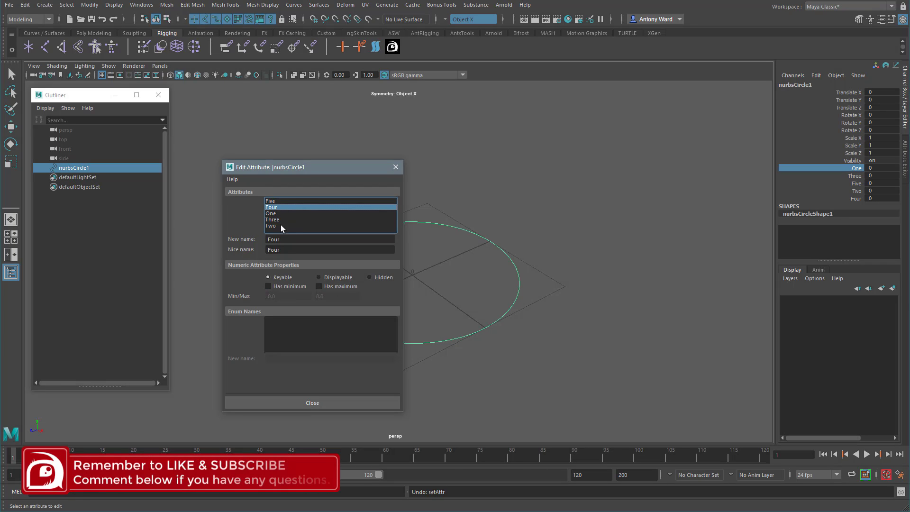
click(280, 220)
click(281, 225)
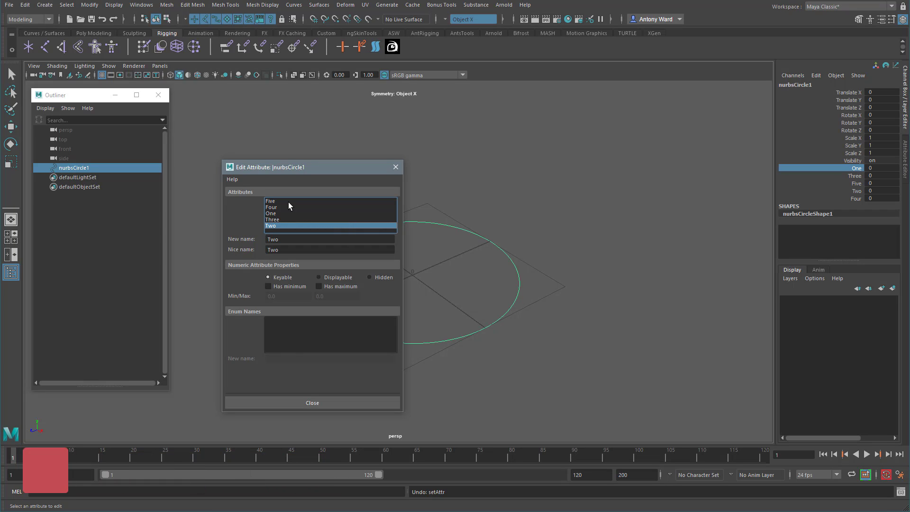
click(365, 402)
click(665, 207)
alt+drag(472, 211, 507, 228)
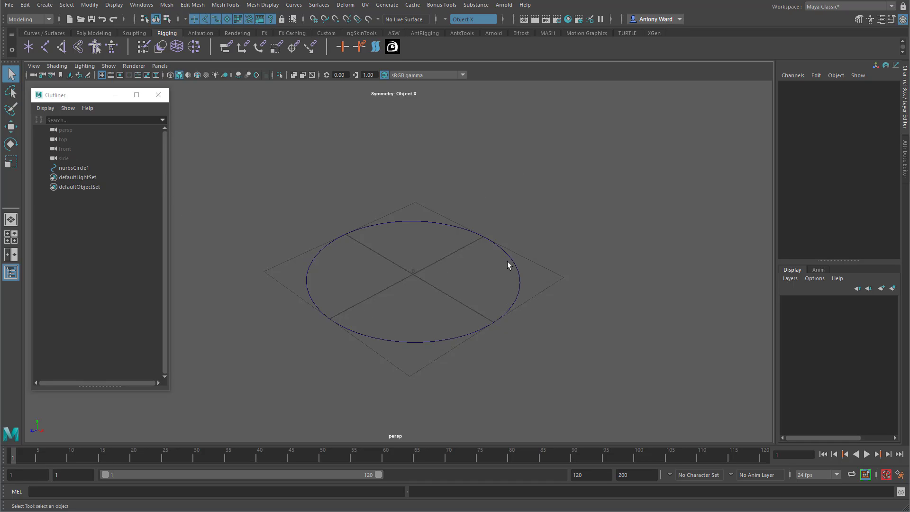
alt+drag(530, 285, 528, 254)
alt+middle_drag(621, 336, 606, 307)
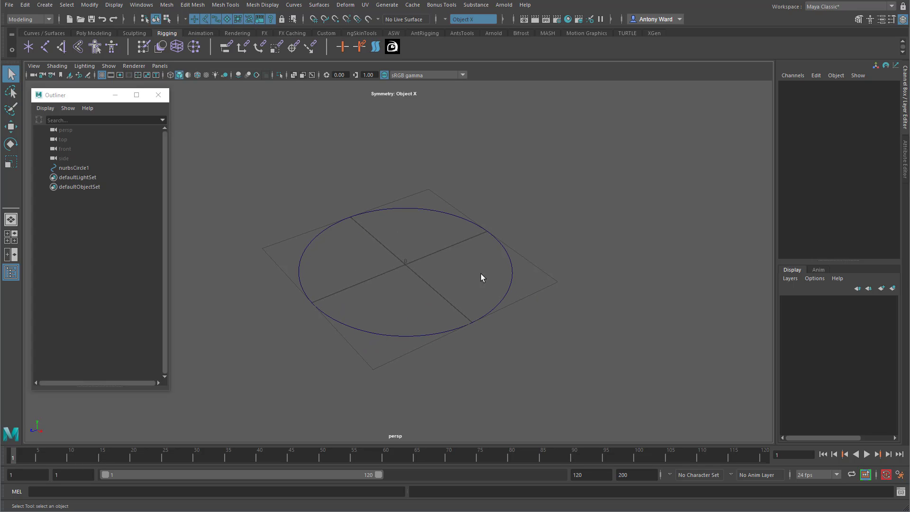
click(507, 289)
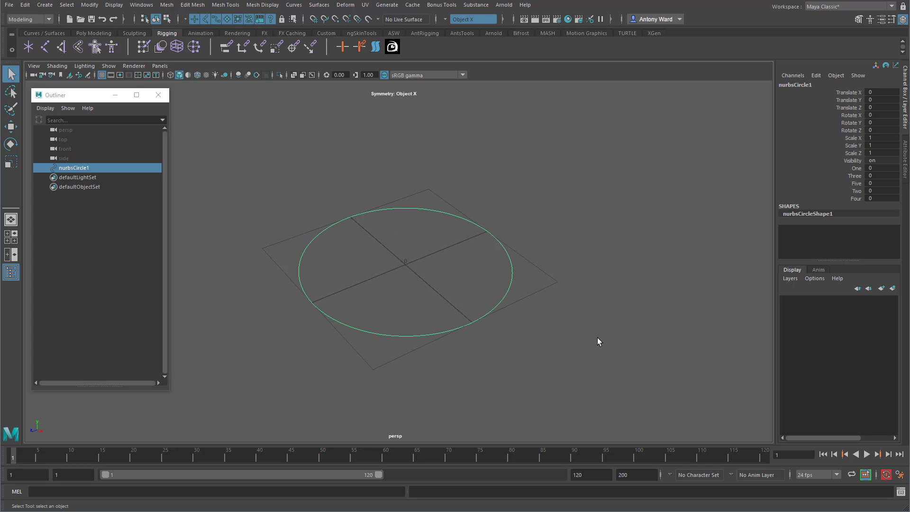
click(634, 300)
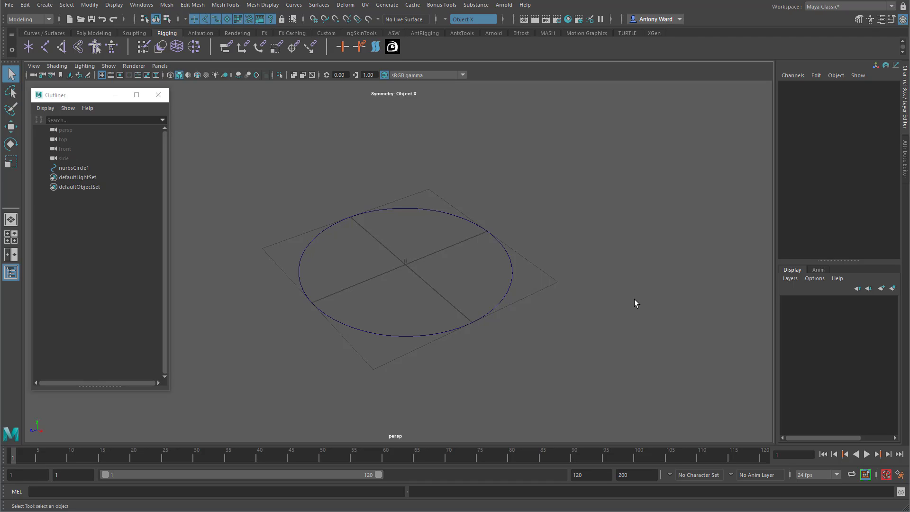
Save the scene as TestControl.ma using the mayaAscii file type.
click(10, 5)
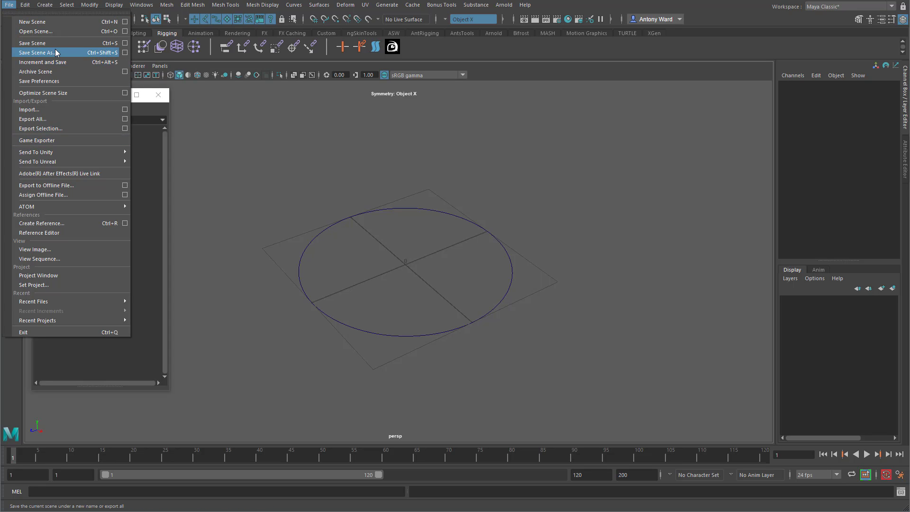
click(125, 53)
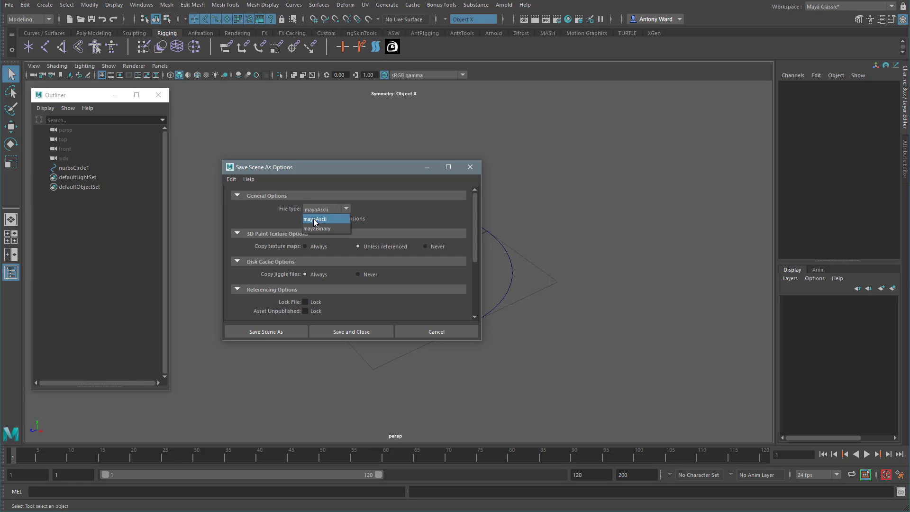
click(372, 167)
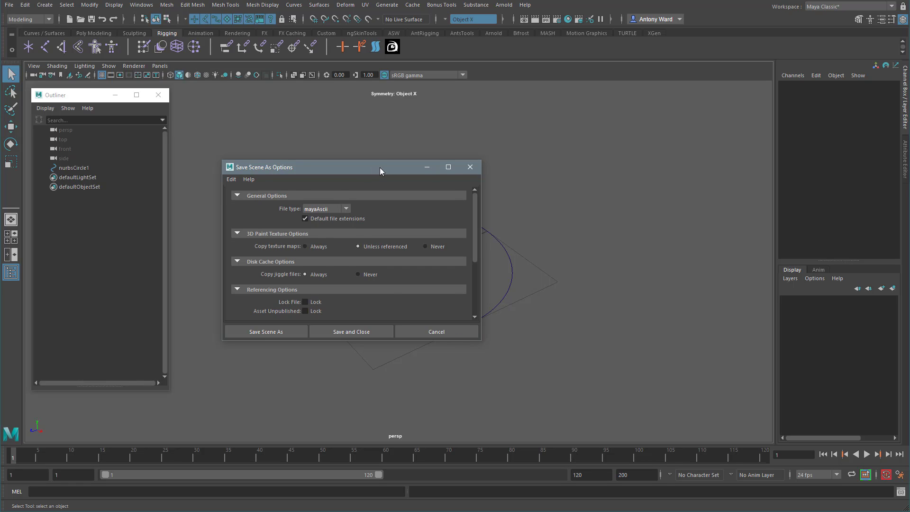
drag(372, 167, 457, 140)
click(357, 304)
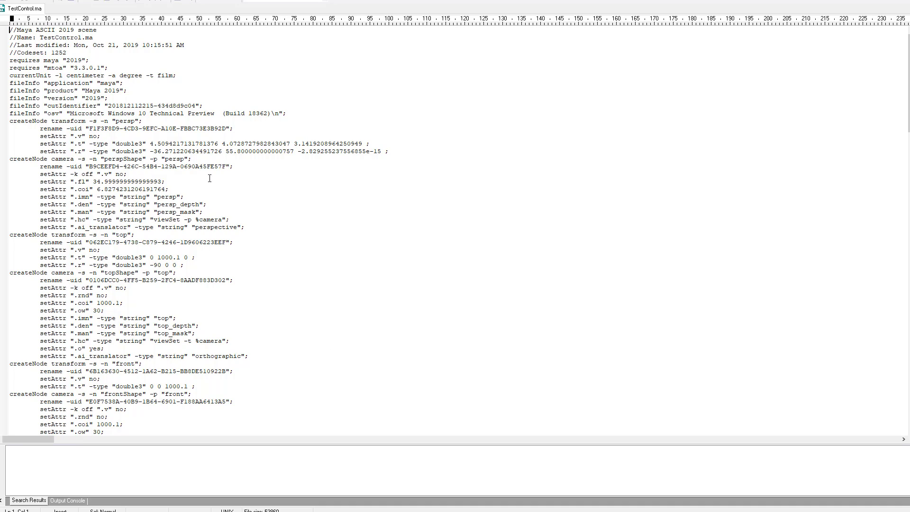
Examine TestControl.ma to find the addAttr lines of nurbsCircle1 and check the order of its custom attributes.
click(150, 98)
scroll(262, 211, down, 20)
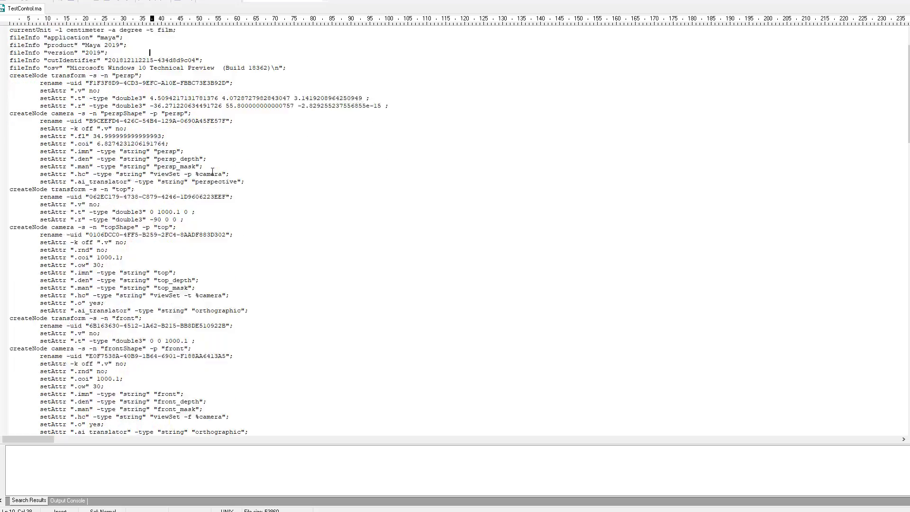
scroll(261, 211, down, 20)
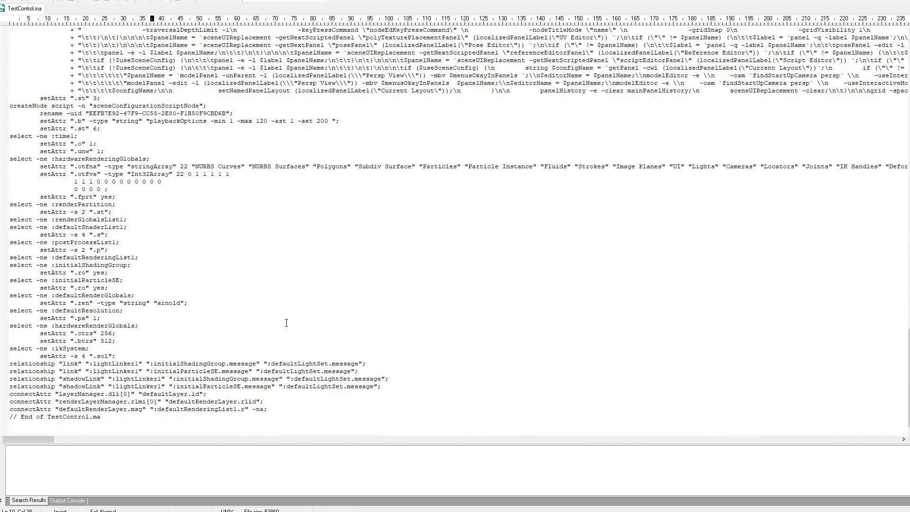
scroll(286, 322, up, 13)
scroll(286, 318, up, 20)
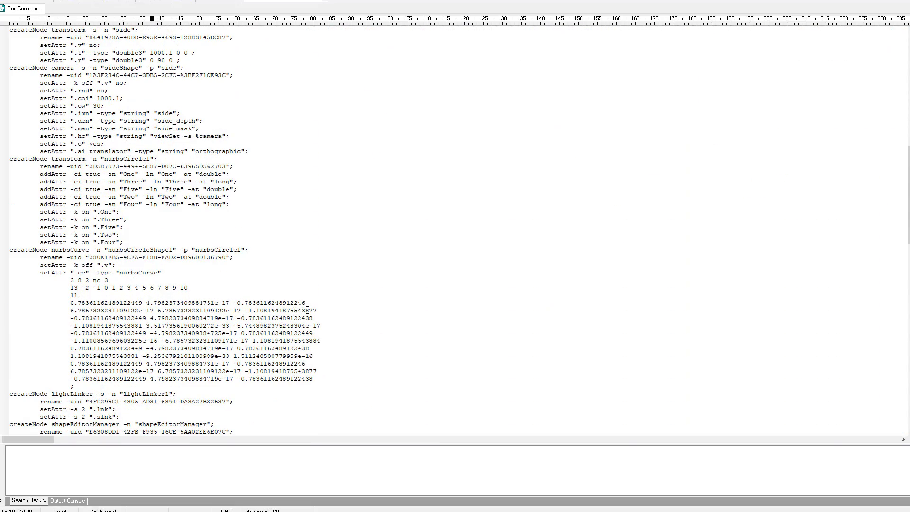
scroll(307, 310, up, 6)
scroll(308, 310, down, 2)
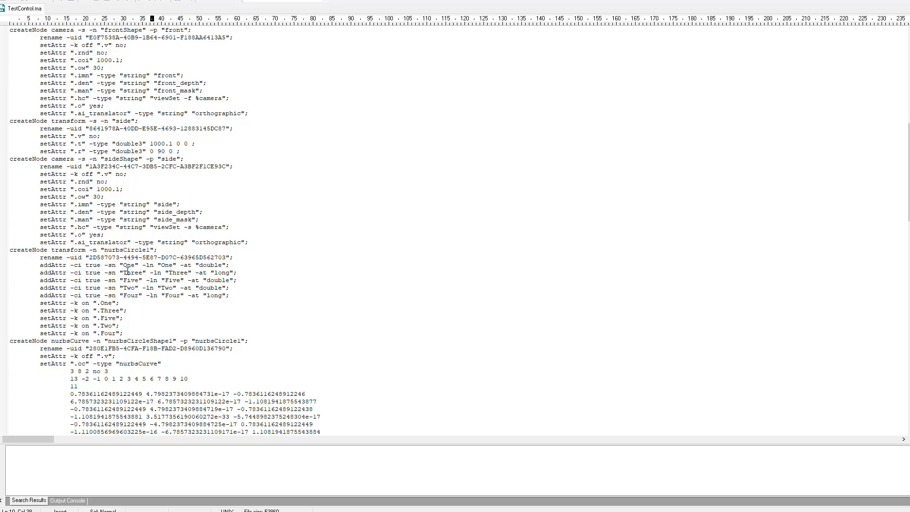
drag(10, 265, 206, 308)
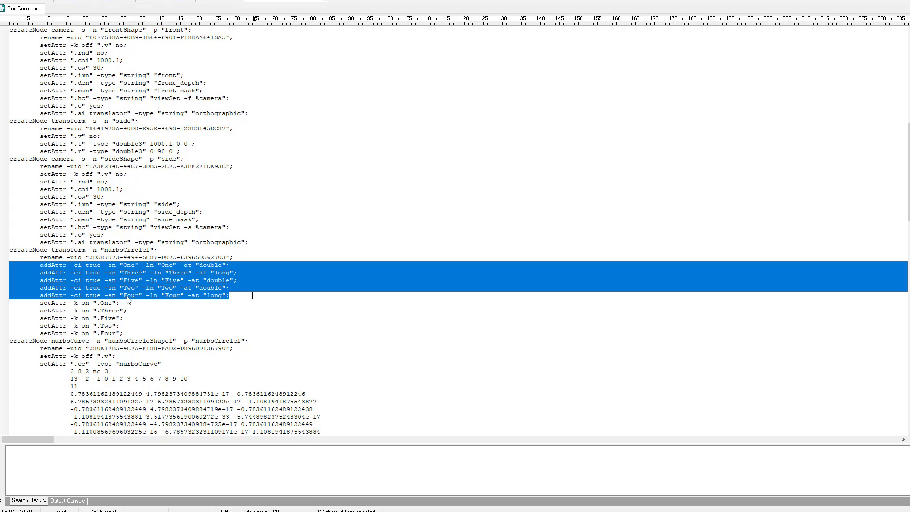
key(Left)
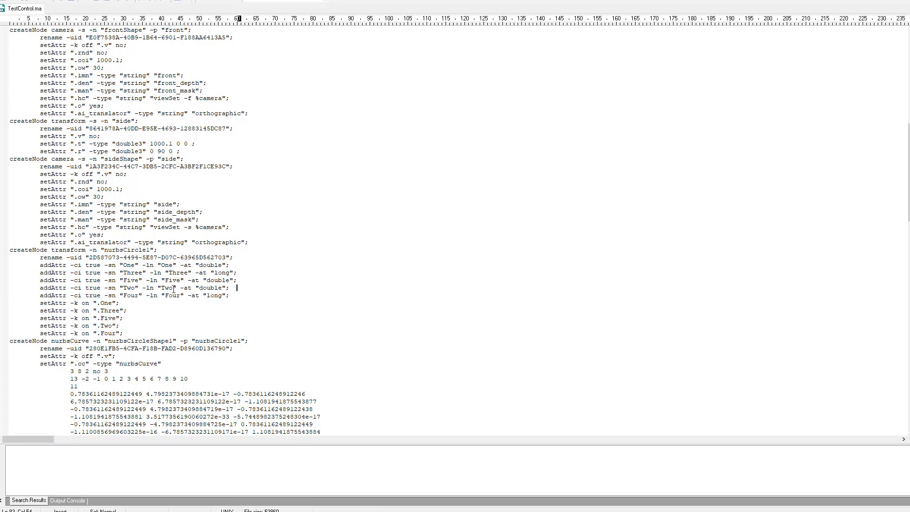
Move the addAttr line for attribute Two onto its own line directly above the line for Three.
drag(236, 289, 28, 291)
key(ctrl+c)
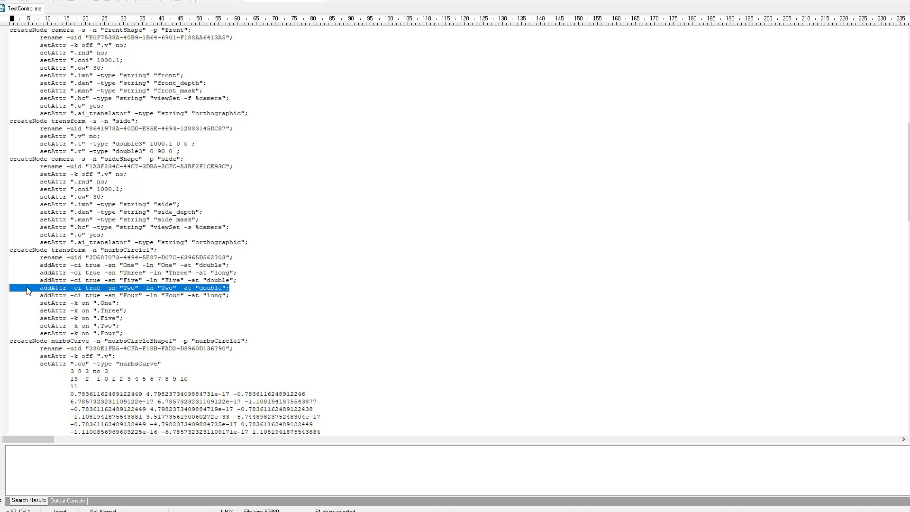
key(Delete)
click(10, 275)
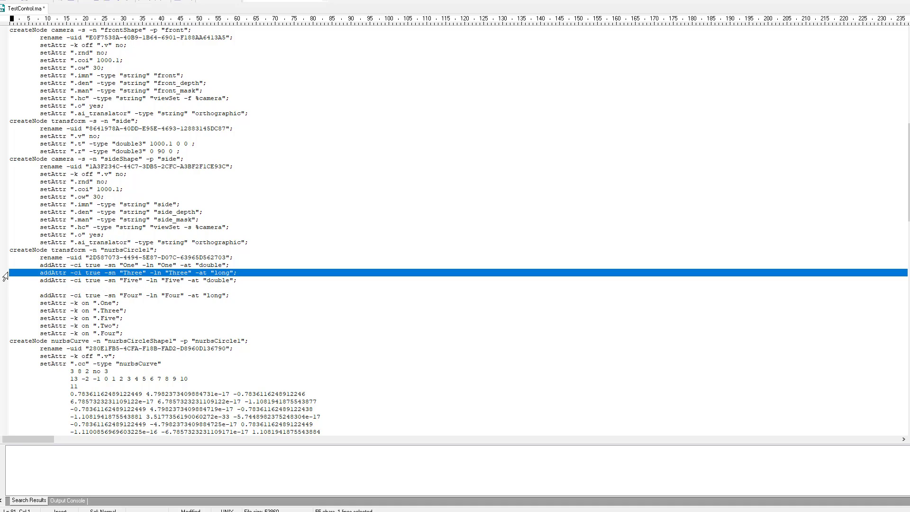
click(13, 276)
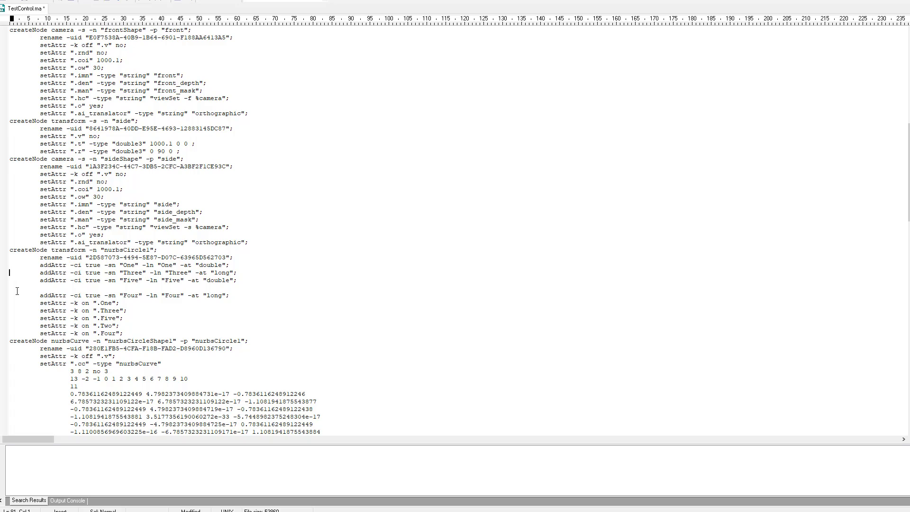
key(Return)
key(Up)
key(ctrl+v)
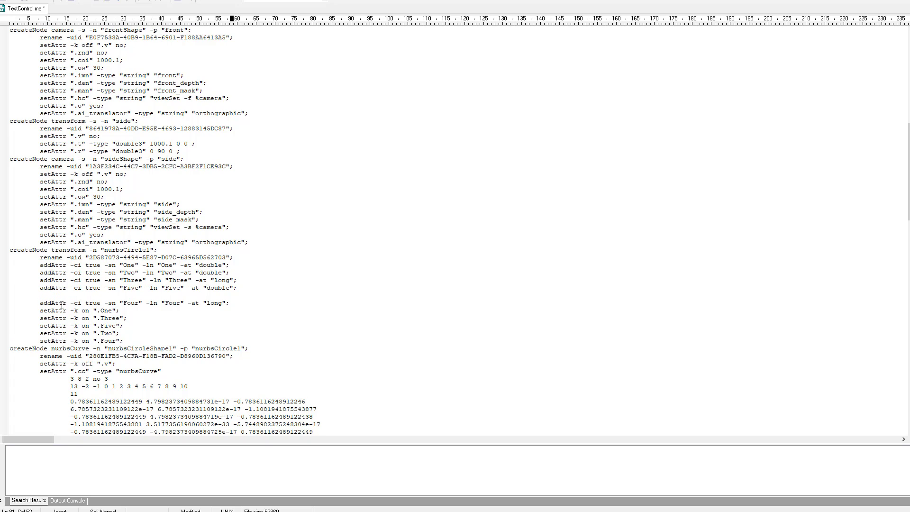
Move the addAttr line for Four between Three and Five, and remove the leftover blank lines.
drag(243, 305, 14, 306)
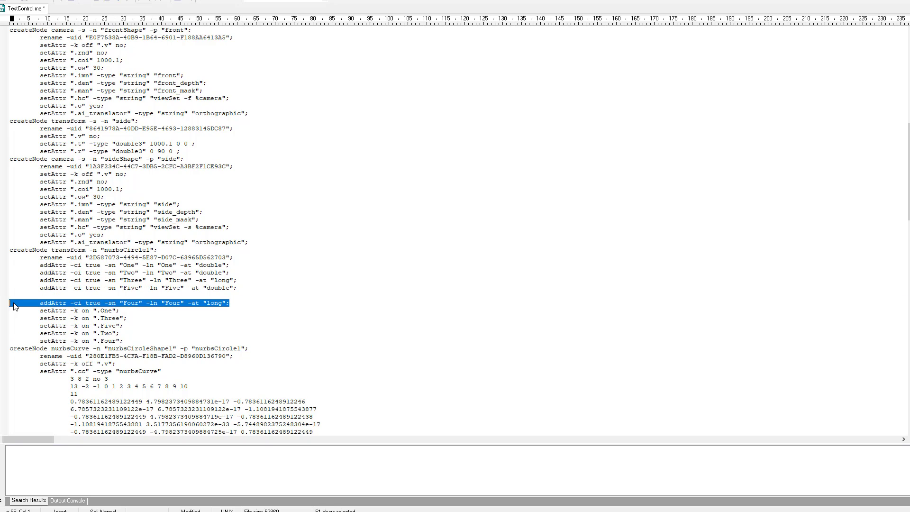
key(ctrl+x)
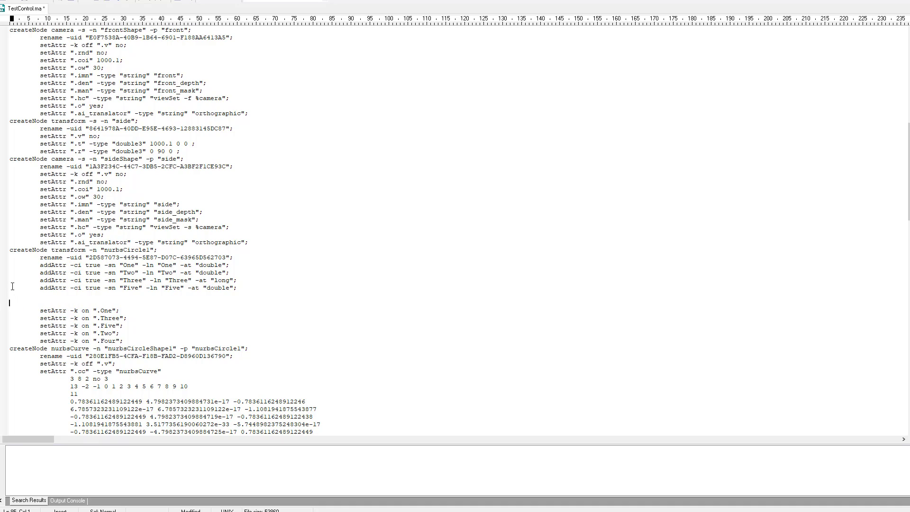
key(Return)
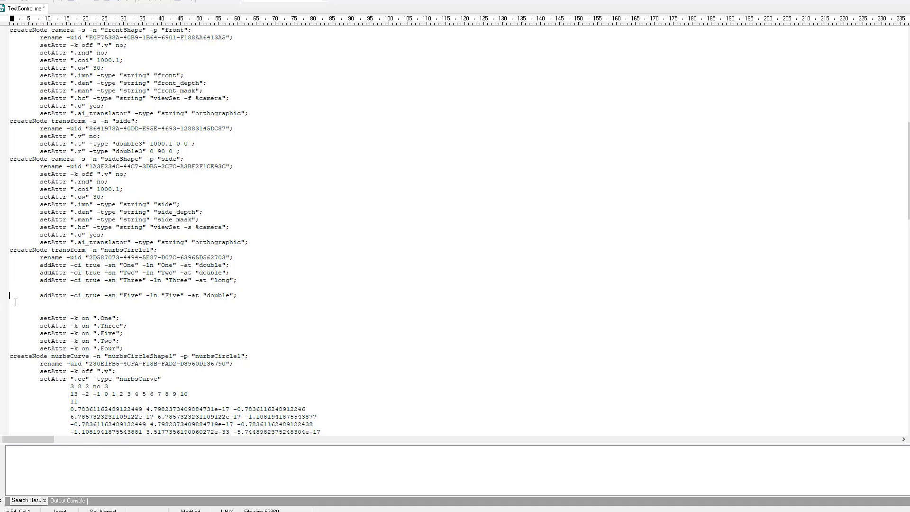
key(ctrl+v)
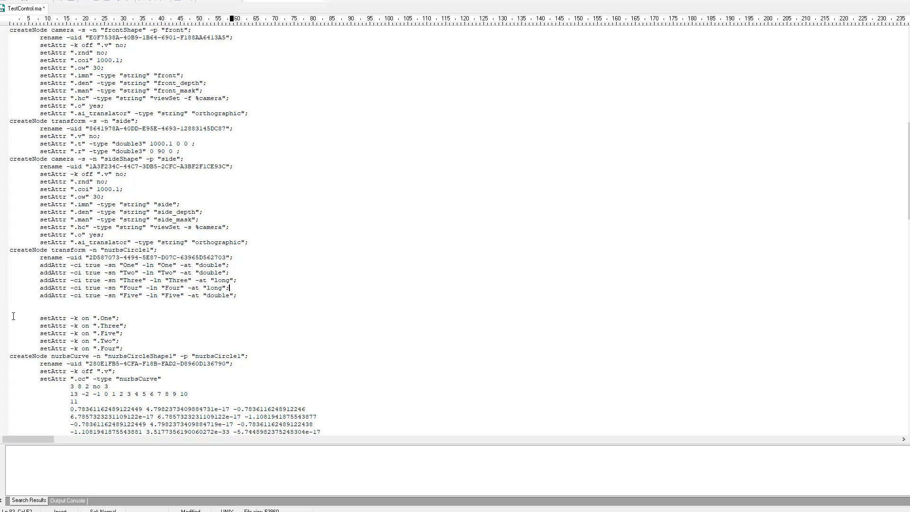
drag(11, 318, 11, 303)
key(Delete)
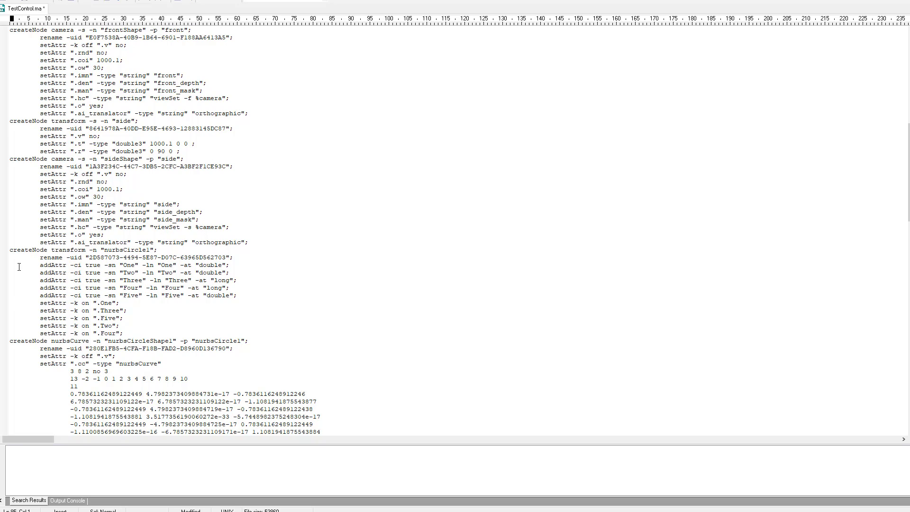
Change the attribute type of One and Two to "long" in their addAttr lines.
drag(9, 266, 294, 264)
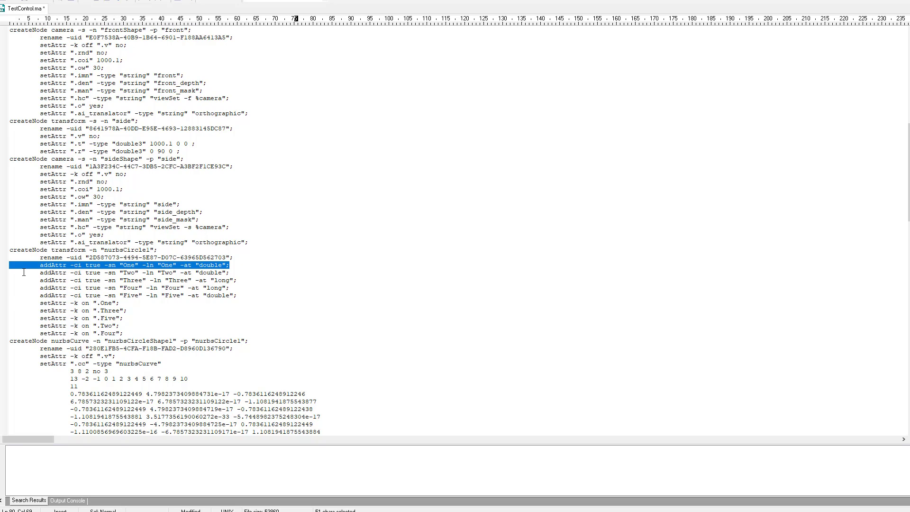
drag(10, 273, 264, 295)
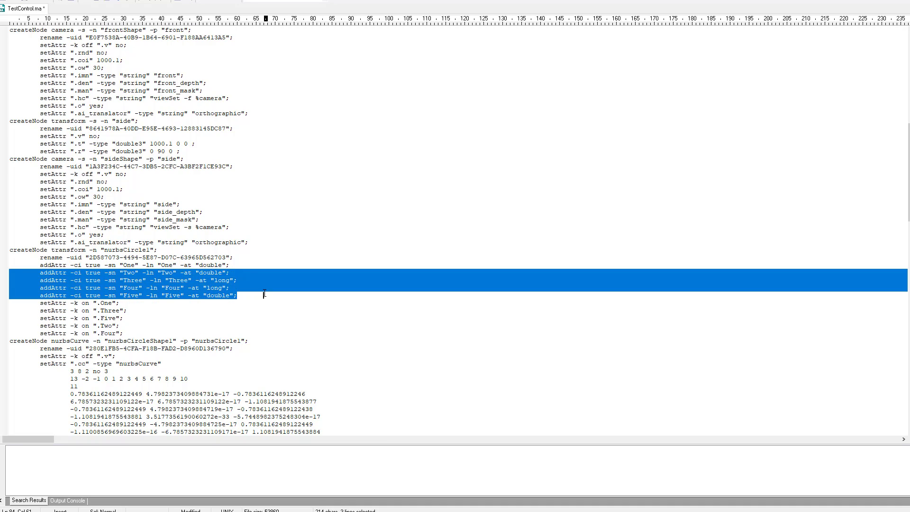
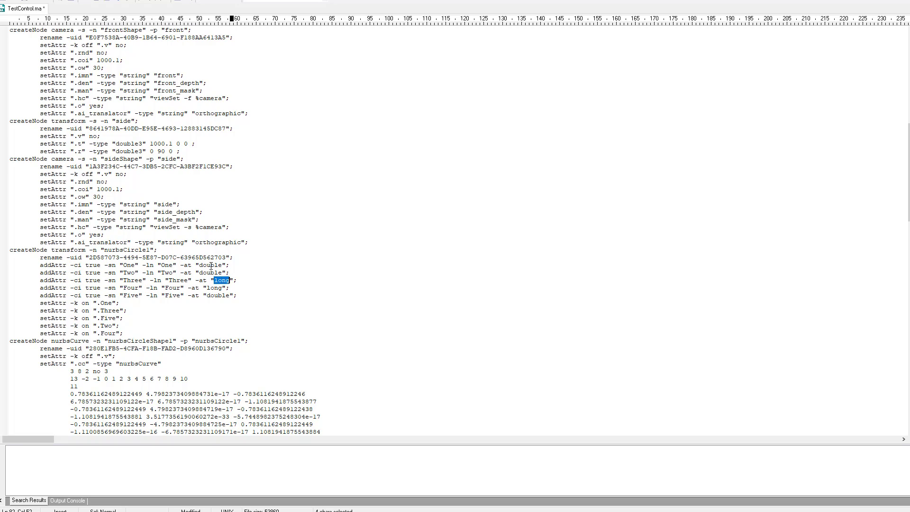
double_click(211, 265)
text(long)
double_click(211, 273)
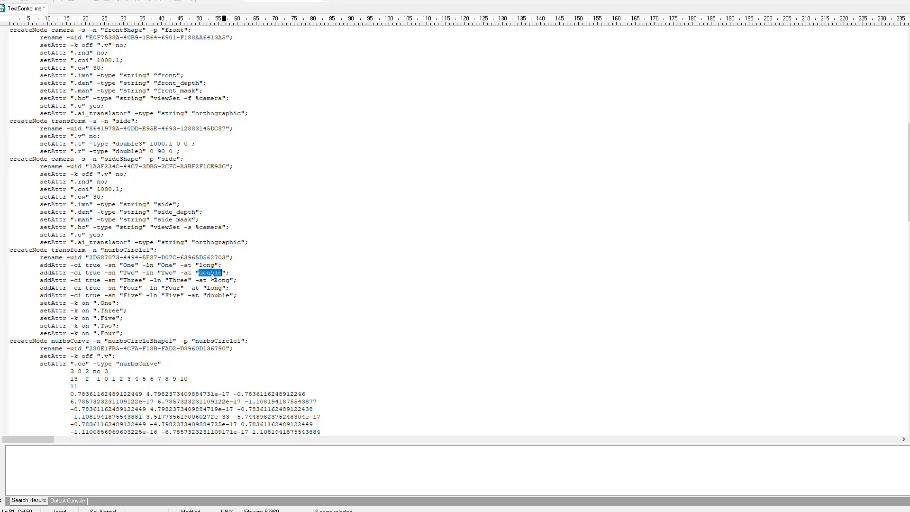
text(long)
Change the attribute type of Three and Four to "double", copying the type from the line for Five.
double_click(218, 295)
key(ctrl+c)
double_click(222, 281)
key(ctrl+v)
double_click(214, 288)
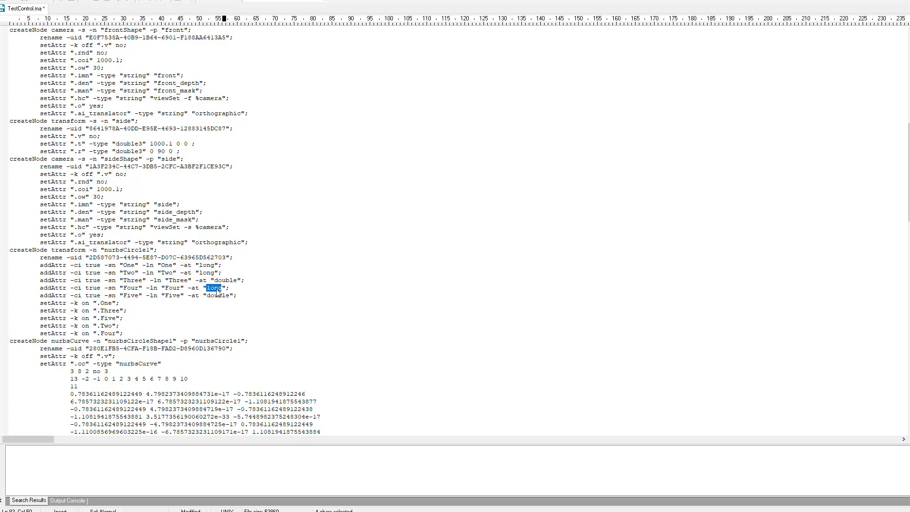
key(ctrl+v)
drag(237, 295, 10, 281)
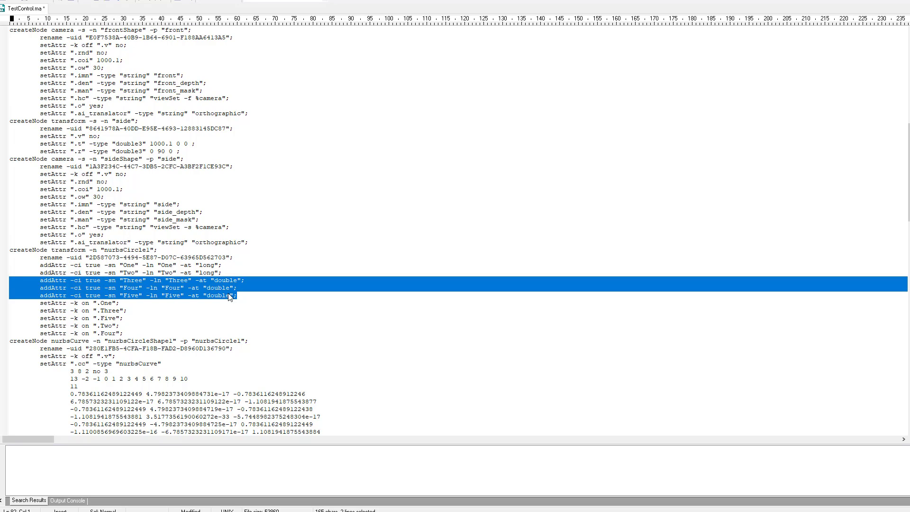
click(268, 295)
click(324, 297)
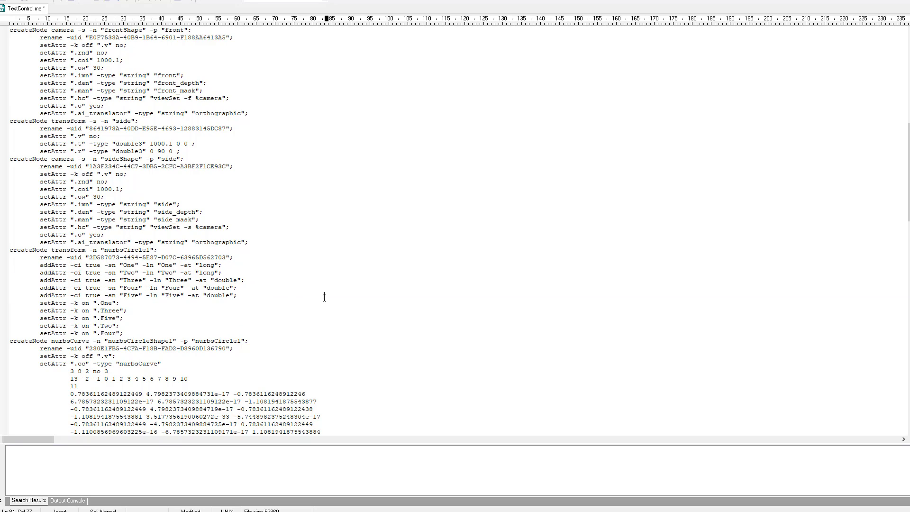
Save the edited TestControl.ma, switch to Maya and reopen the scene.
key(ctrl+s)
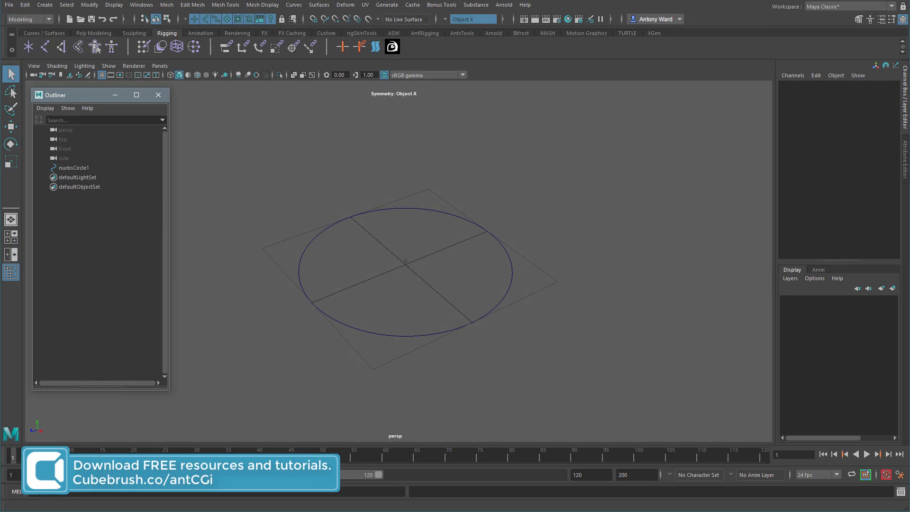
click(9, 5)
click(56, 90)
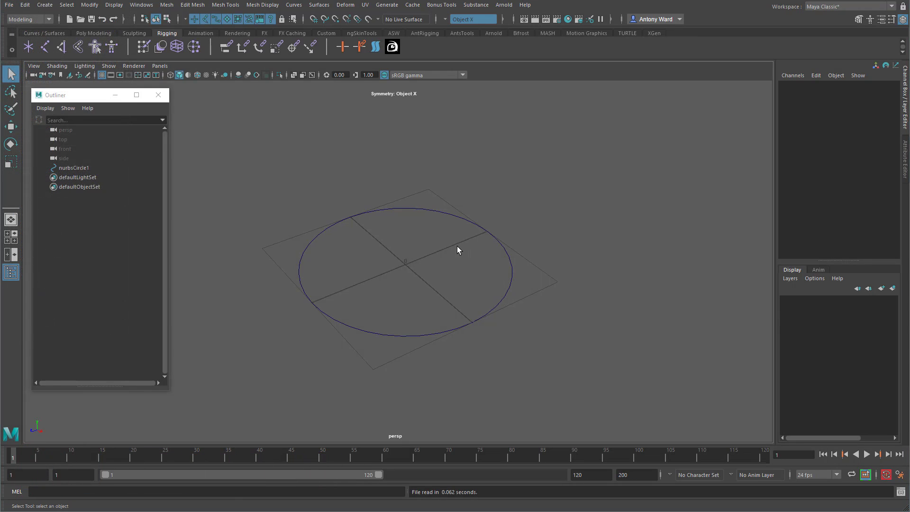
Select the circle and go through its custom attributes from One to Five to check their order.
click(502, 298)
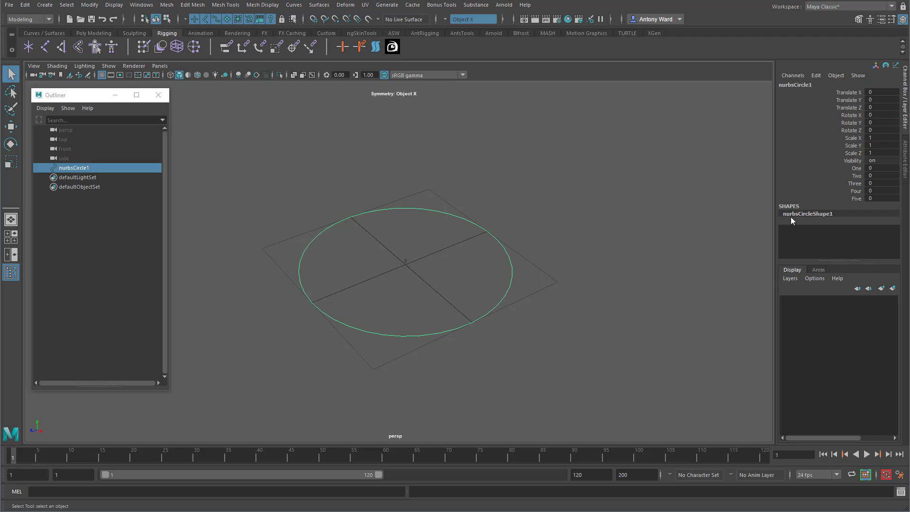
click(860, 169)
click(859, 176)
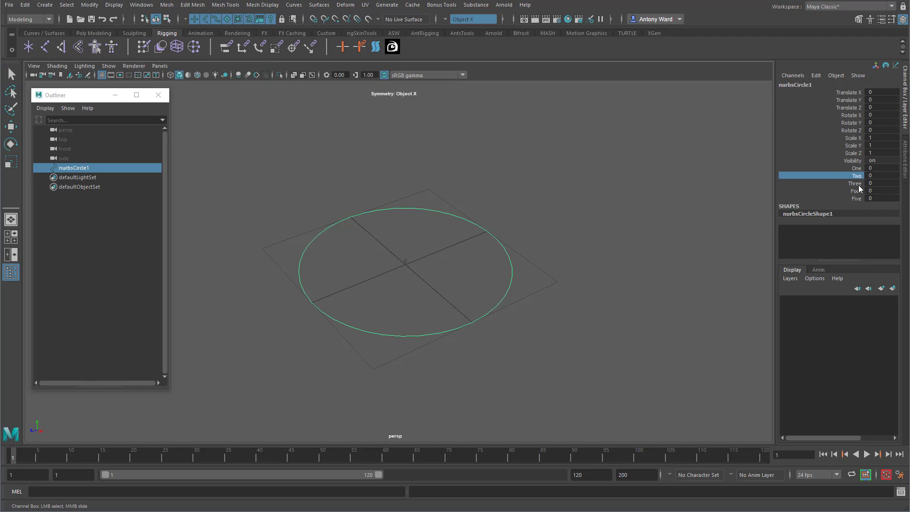
click(859, 183)
click(859, 191)
click(860, 199)
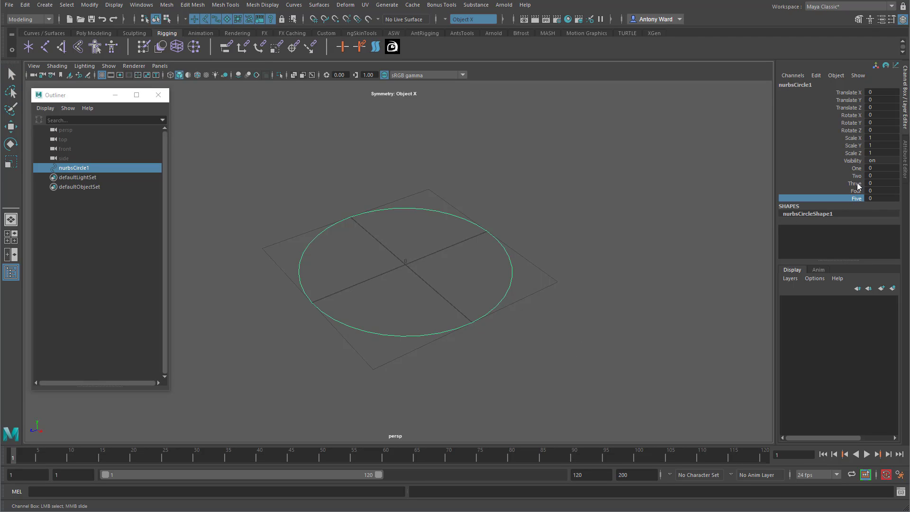
Test-slide the values of One, Two and Three individually, undoing each change.
click(859, 169)
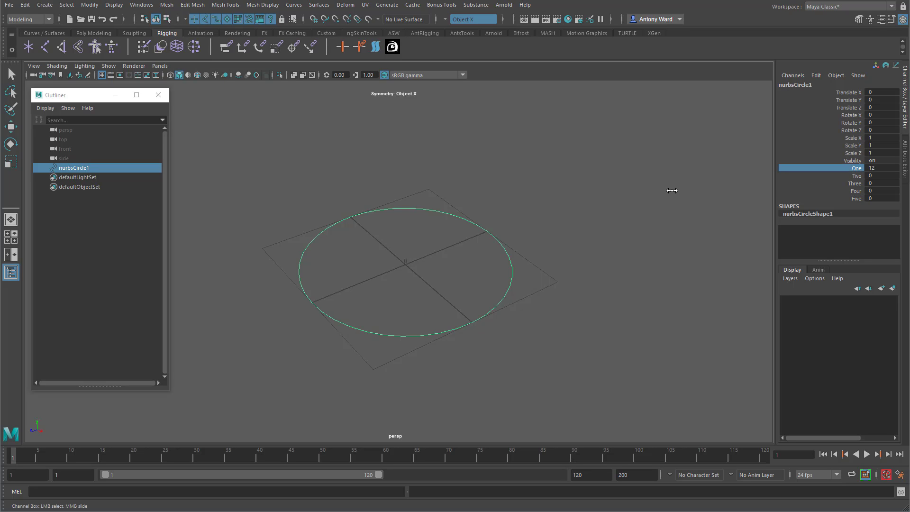
key(ctrl+z)
click(858, 177)
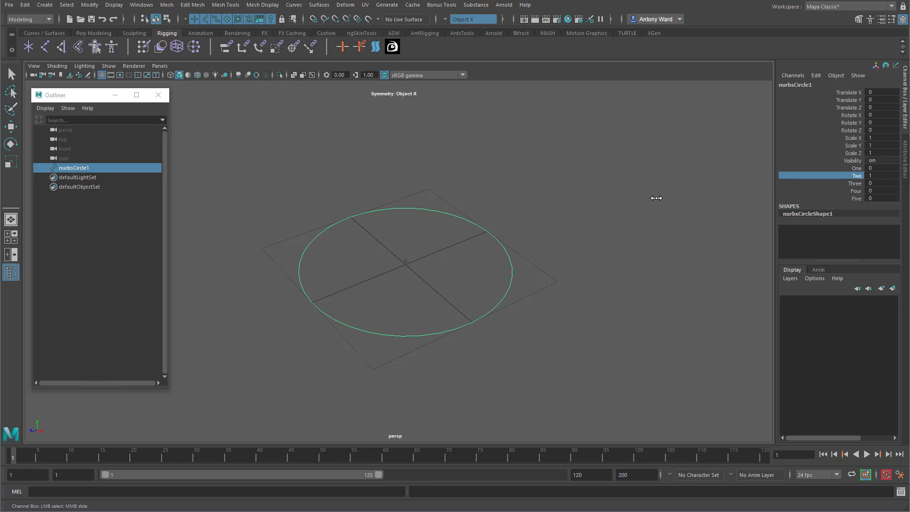
click(853, 183)
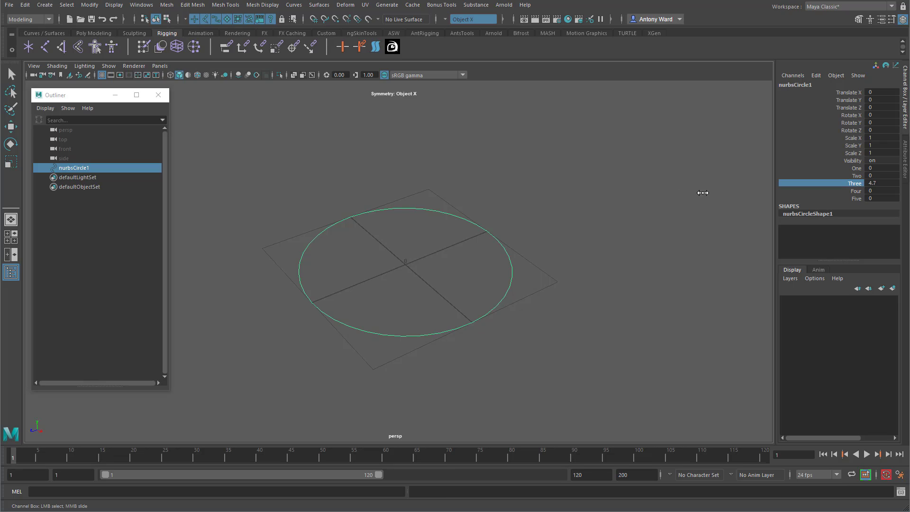
middle_drag(699, 195, 671, 195)
key(ctrl+z)
Test-slide One and Two together, and Three to Five together, undoing the changes and deselecting the circle.
drag(858, 168, 858, 176)
middle_drag(587, 199, 597, 197)
key(ctrl+z)
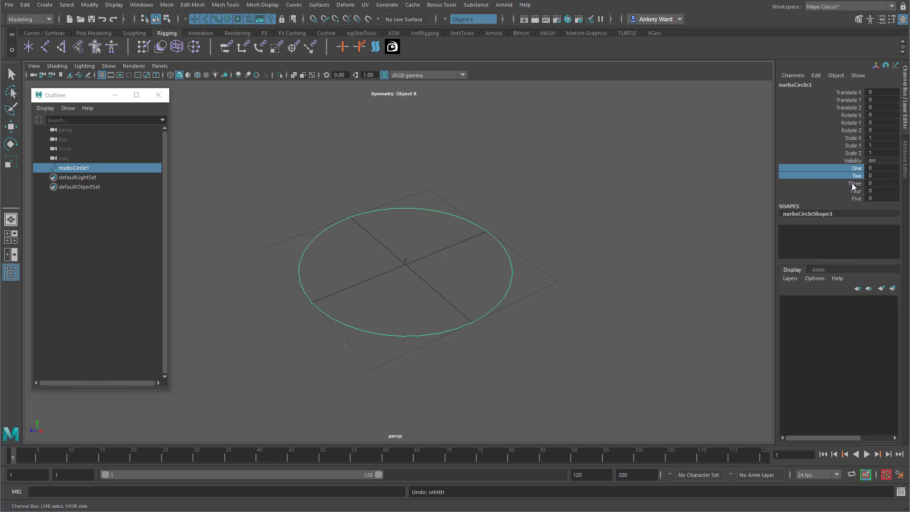
drag(855, 184, 856, 199)
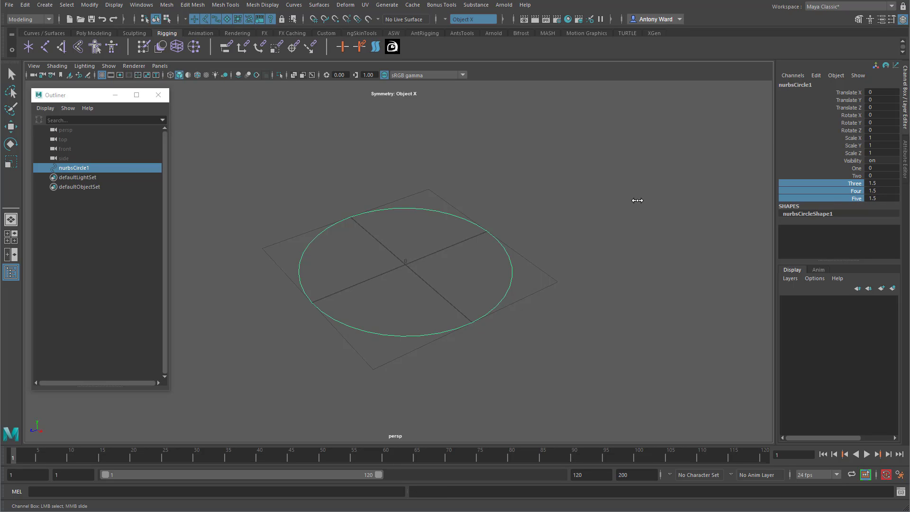
click(662, 269)
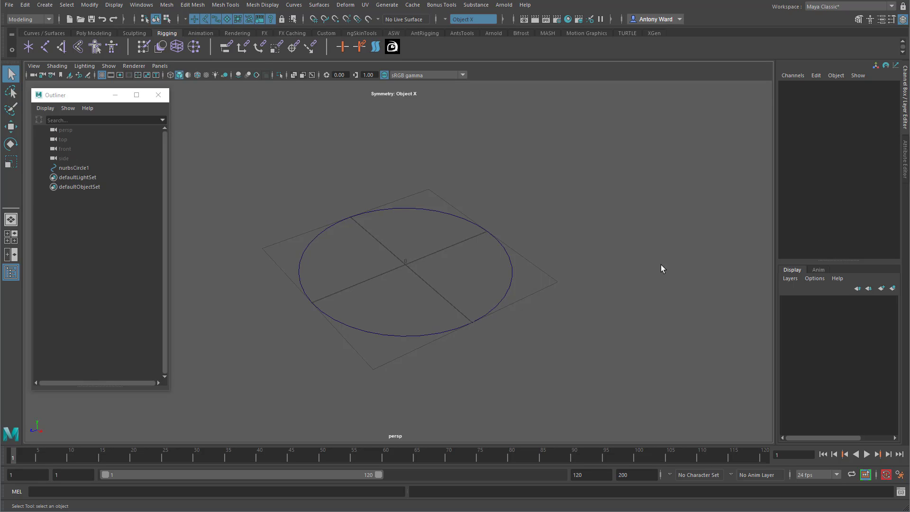
Select the circle again and highlight its custom attributes One through Five for review.
click(508, 290)
drag(858, 168, 860, 199)
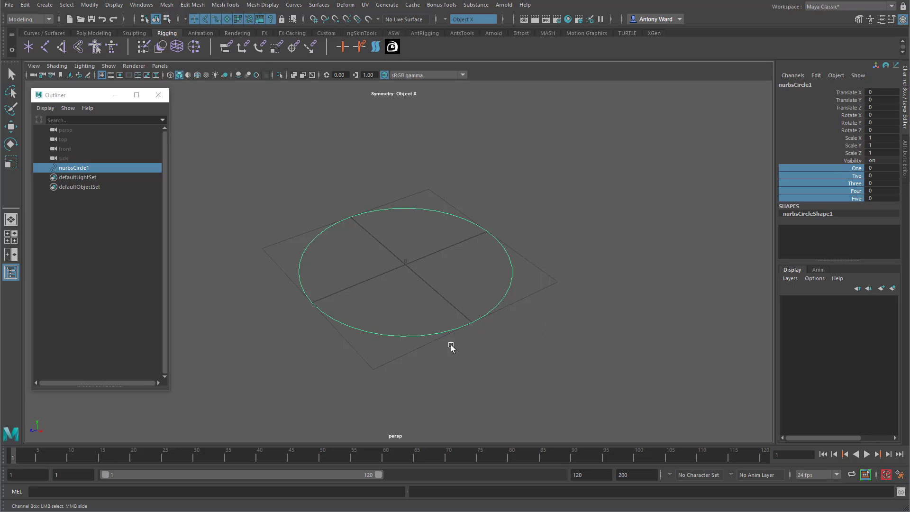
alt+drag(451, 346, 410, 339)
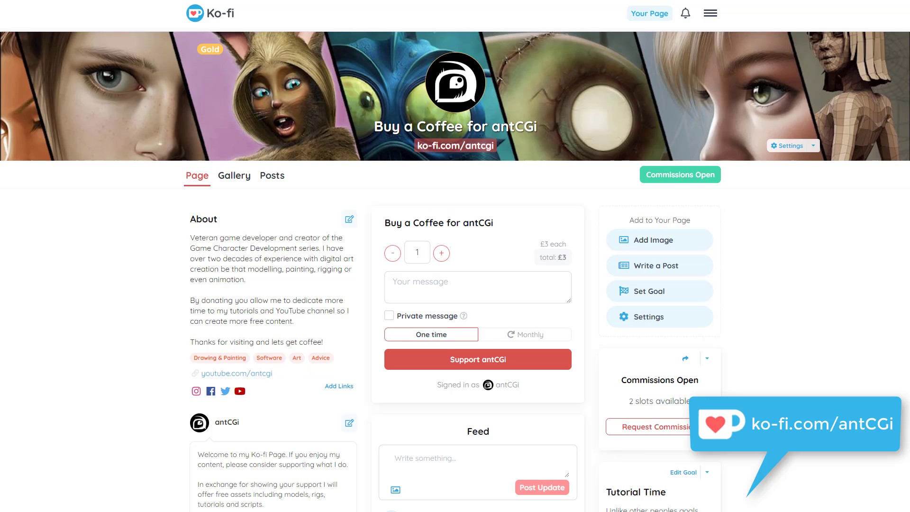
scroll(456, 270, down, 3)
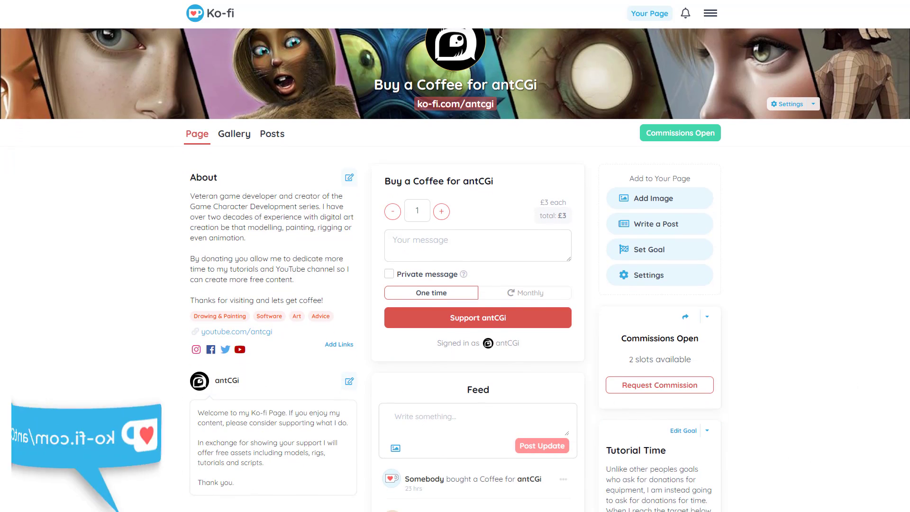
scroll(455, 271, down, 3)
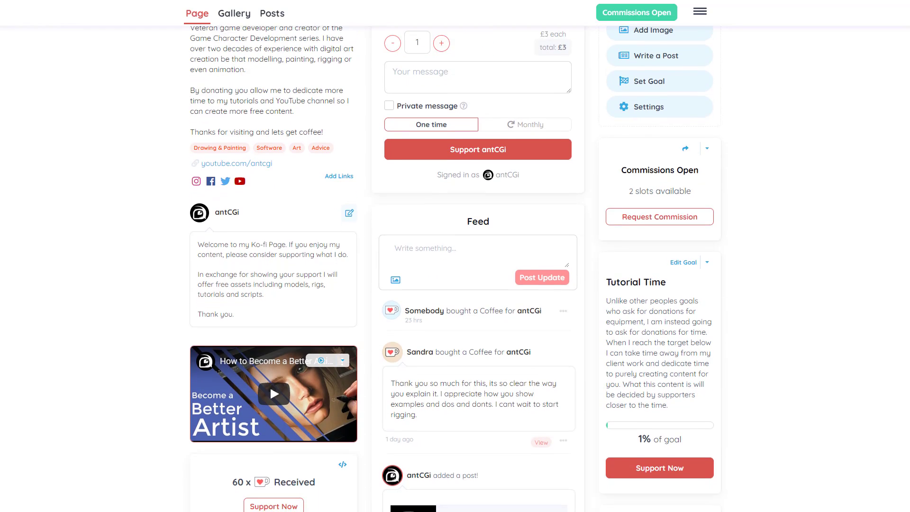